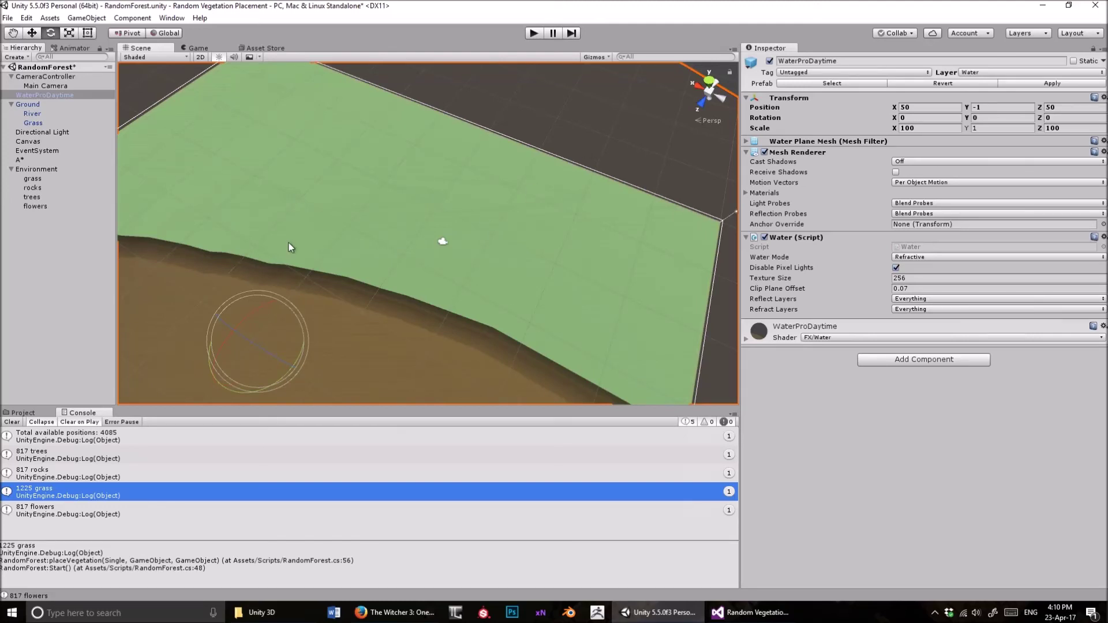
# Run the scene, inspect the randomly generated forest beside the river, and stop the run.
pyautogui.moveTo(449, 192); pyautogui.dragTo(540, 200, button='middle')
pyautogui.click(534, 33)
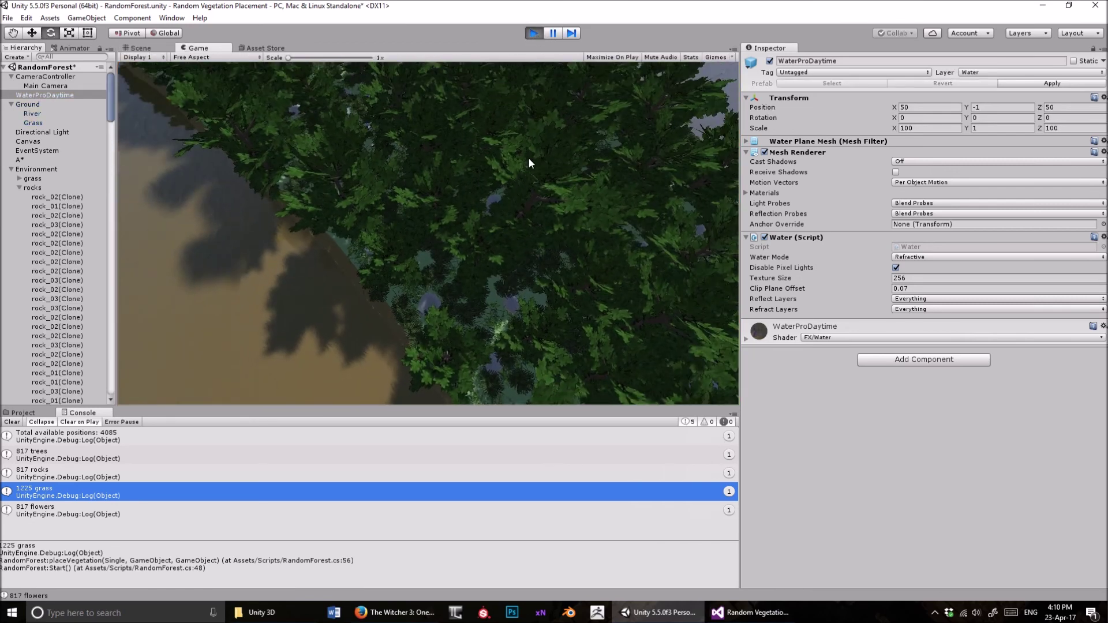
pyautogui.press('s')
pyautogui.press('w')
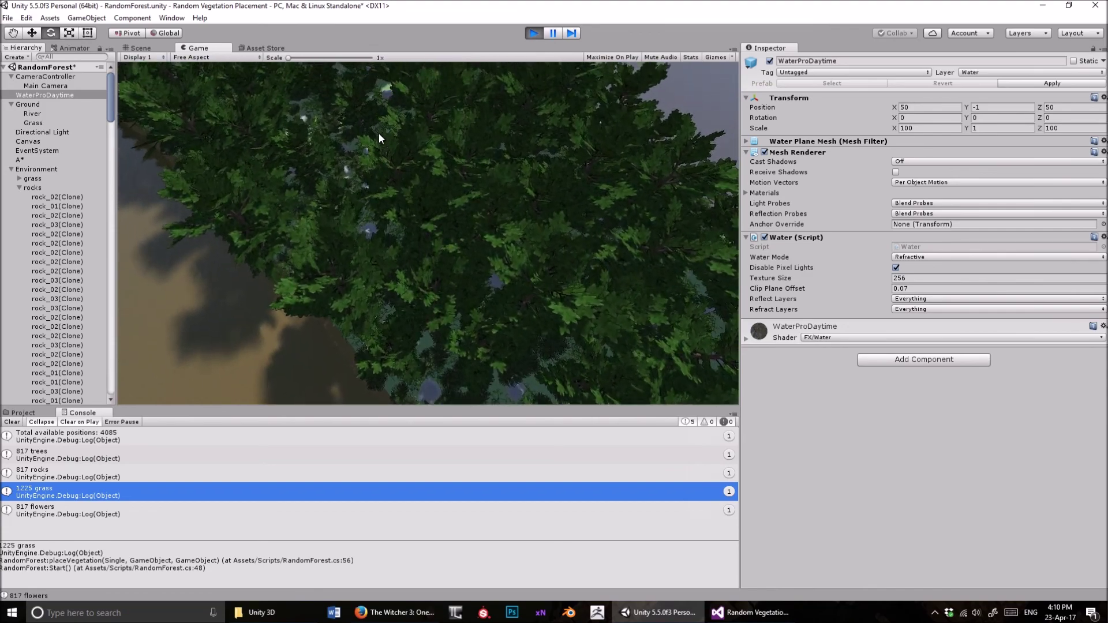
pyautogui.press('w')
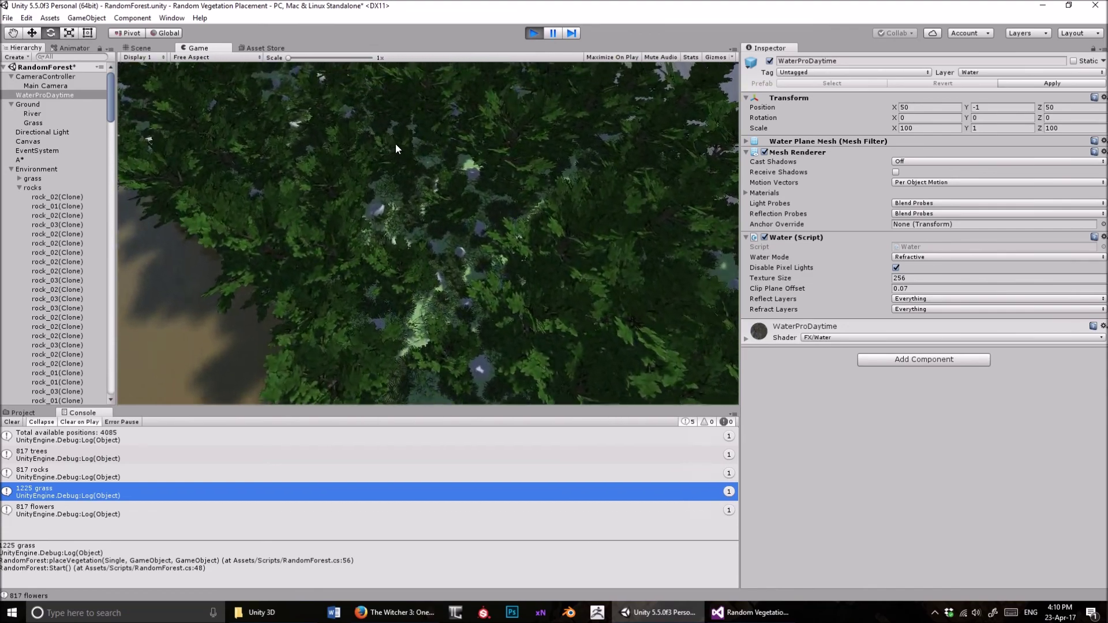
pyautogui.press('a')
pyautogui.press('a')
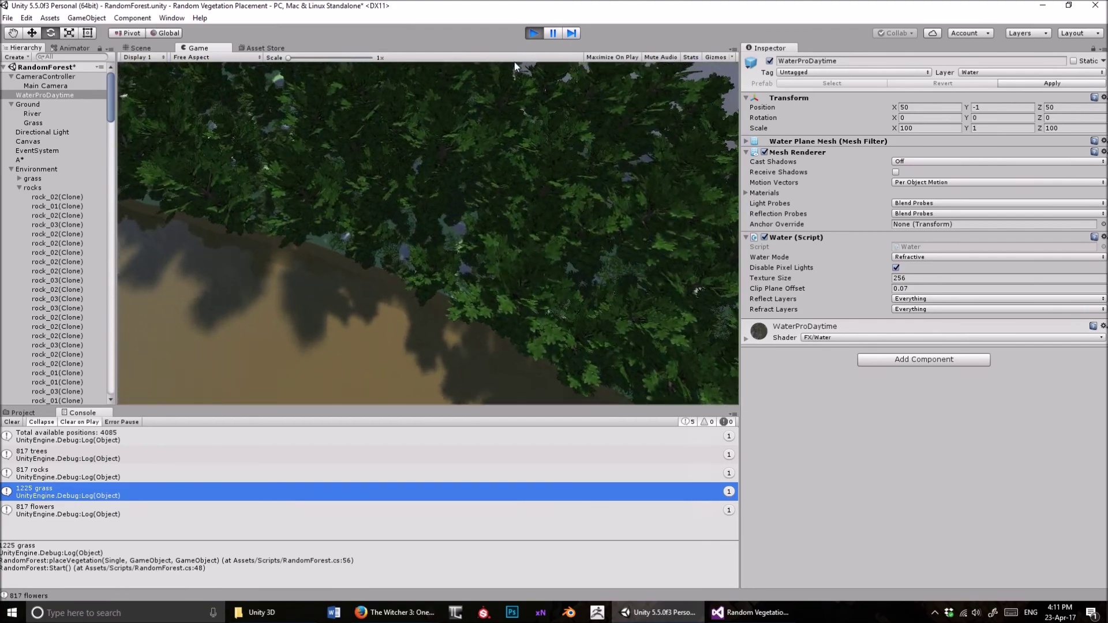
pyautogui.click(533, 33)
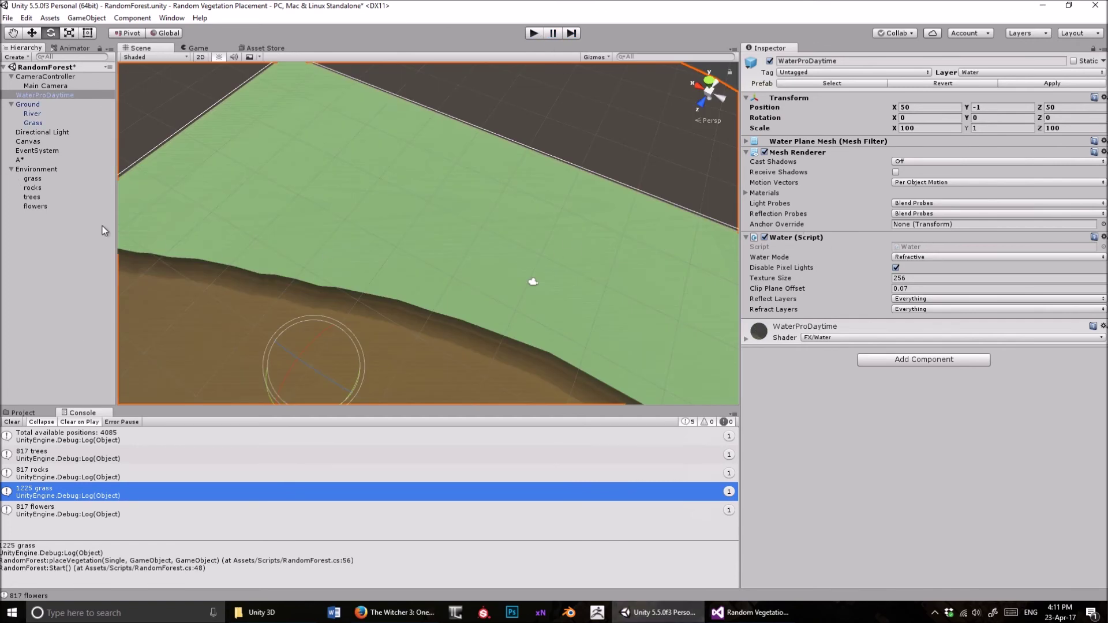
# On the A* object's Random Forest script, set Grass Density and Rock Density to 0.5, and Flower Density and Tree Density to 0.
pyautogui.click(47, 169)
pyautogui.click(34, 178)
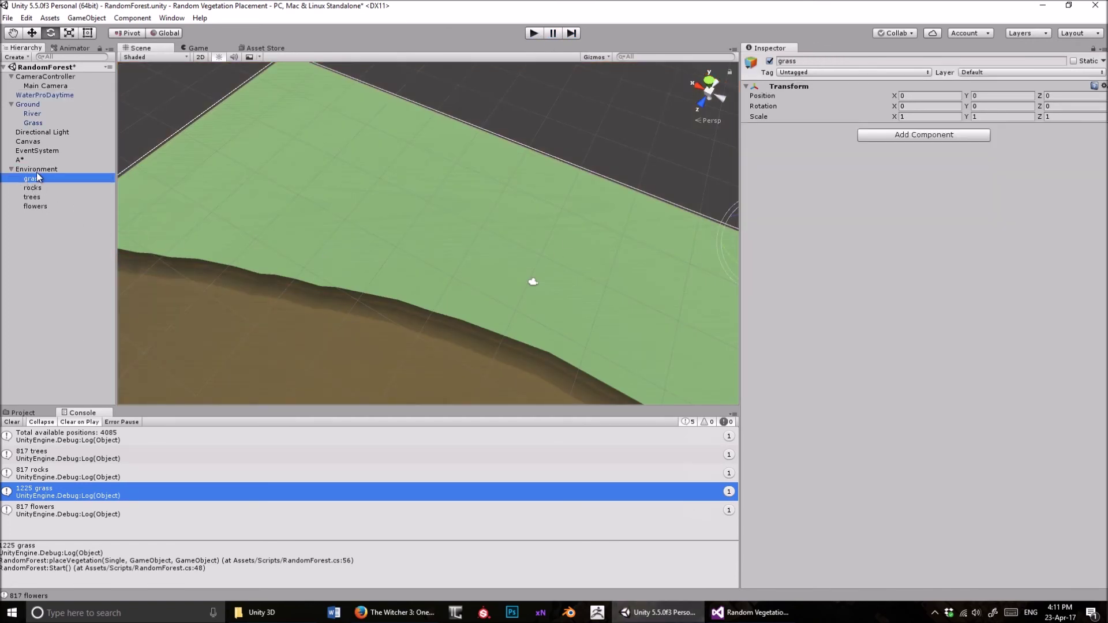
pyautogui.click(36, 159)
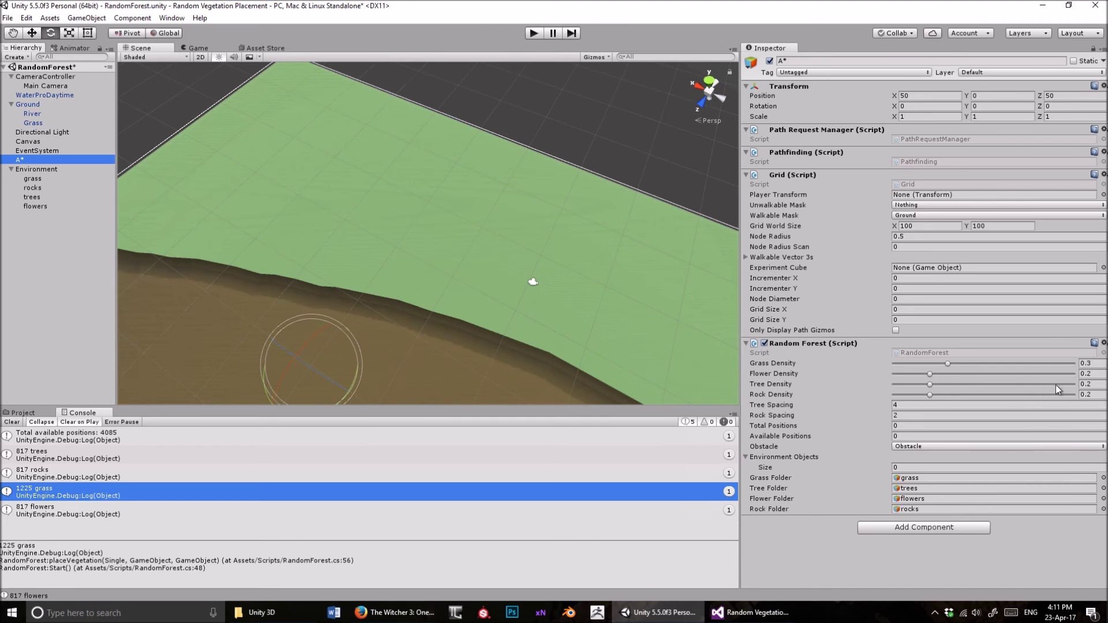
pyautogui.click(1100, 366)
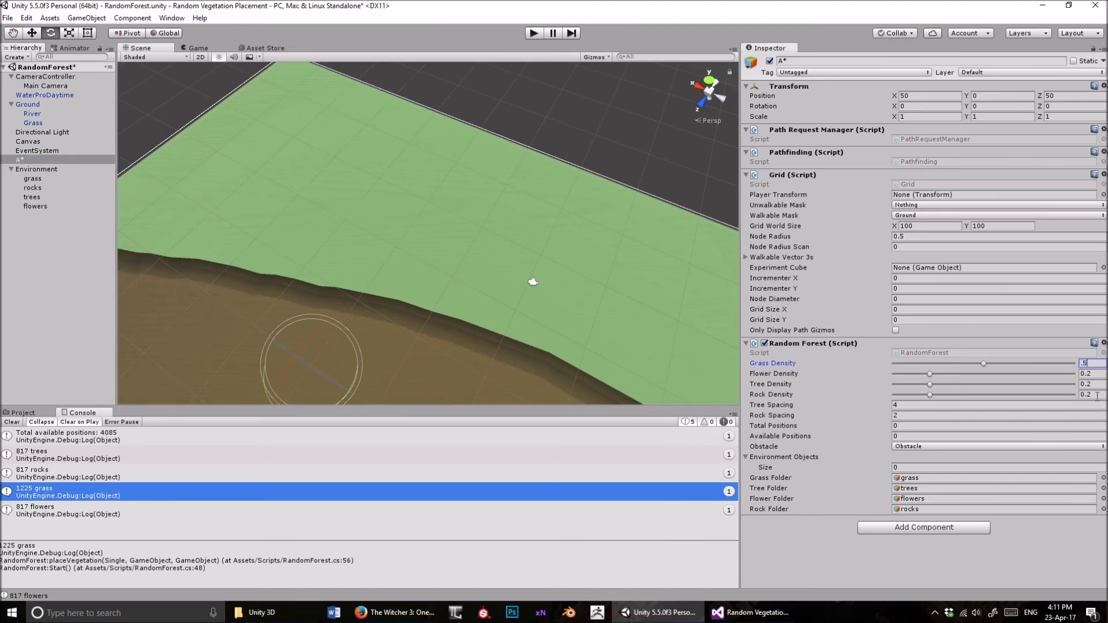
pyautogui.click(1096, 395)
pyautogui.write('.5')
pyautogui.click(1094, 373)
pyautogui.write('0')
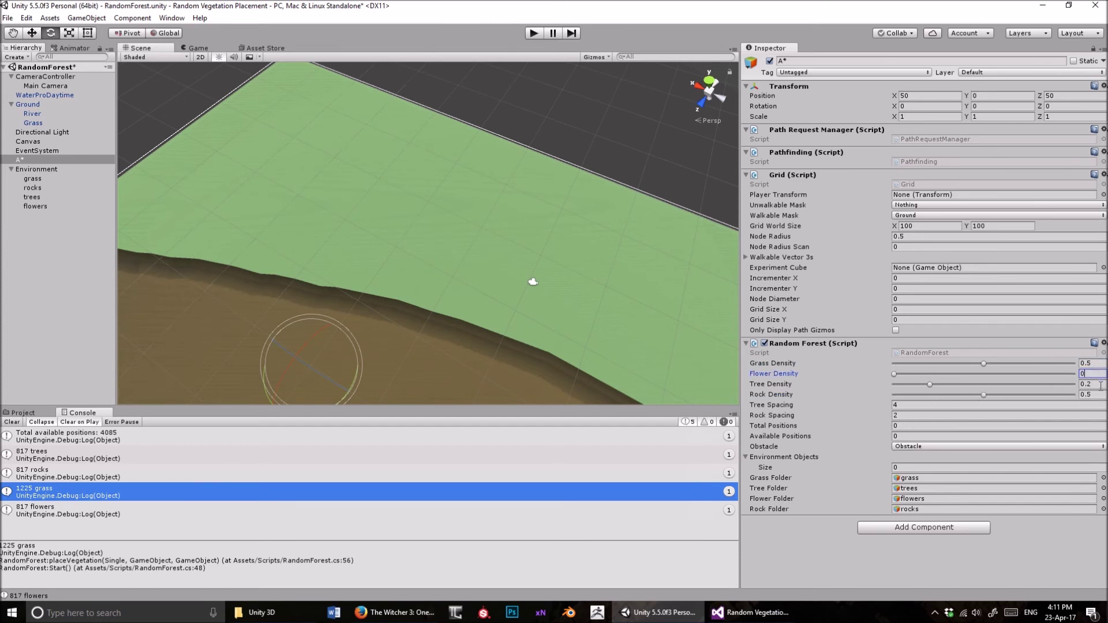
pyautogui.click(1096, 384)
pyautogui.write('0')
# Run the scene, examine the grass and rock distribution across the terrain from several angles, and stop the run.
pyautogui.click(532, 33)
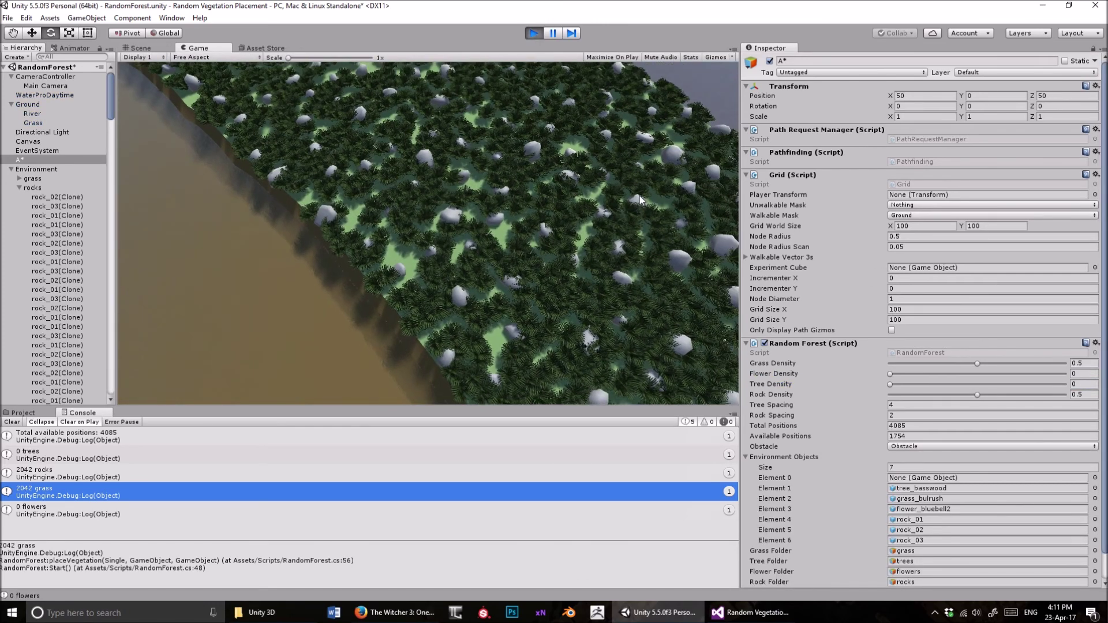
pyautogui.press('q')
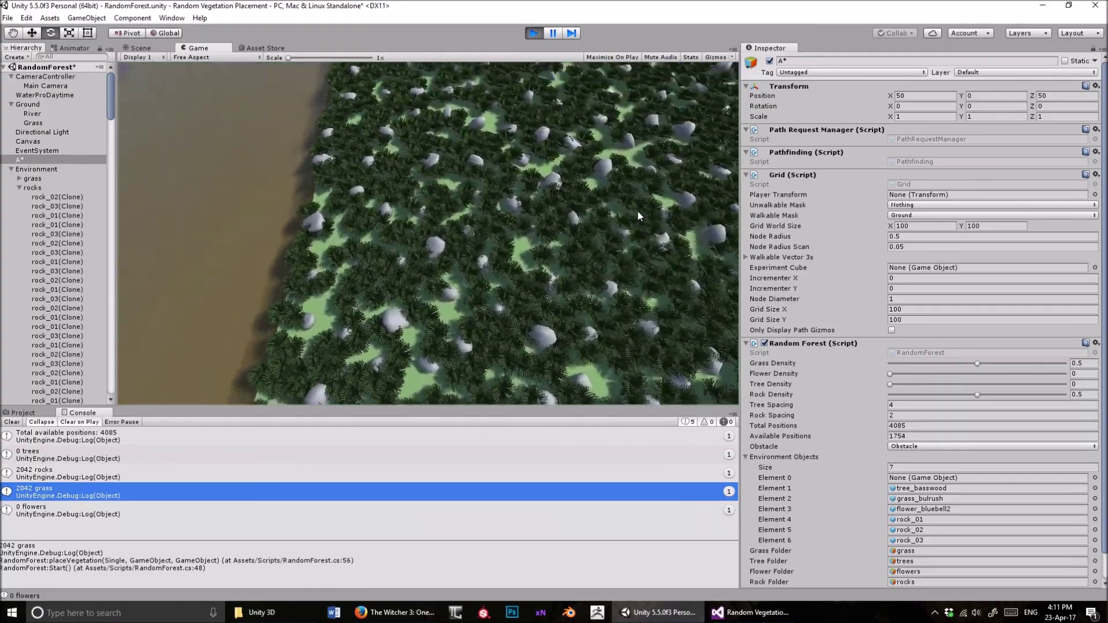
pyautogui.scroll(5, 635, 210)
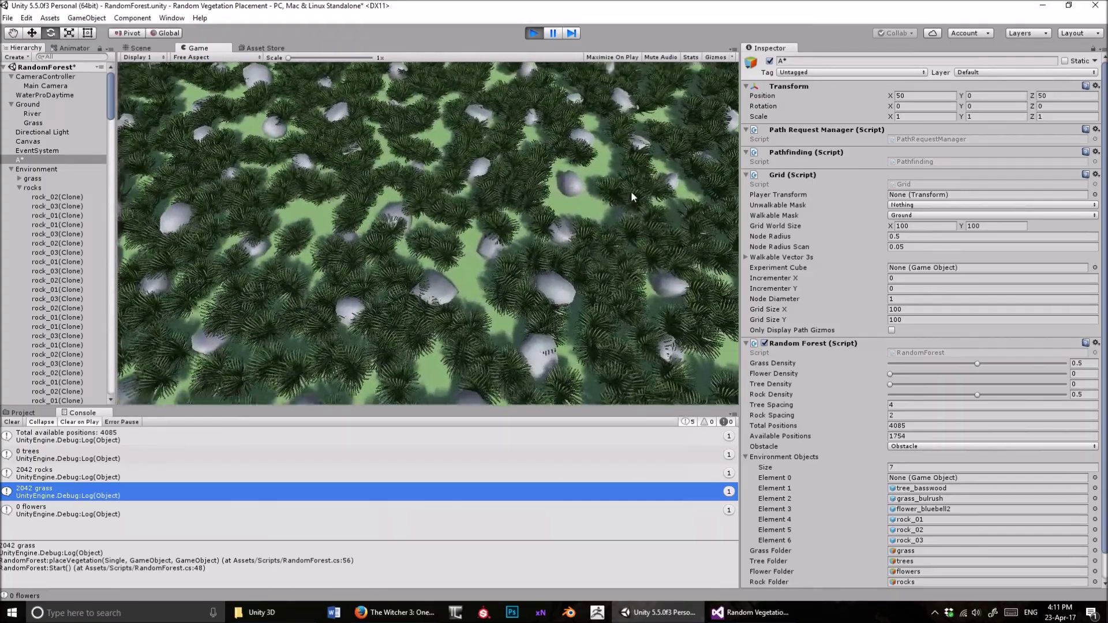
pyautogui.scroll(-5, 631, 192)
pyautogui.press('q')
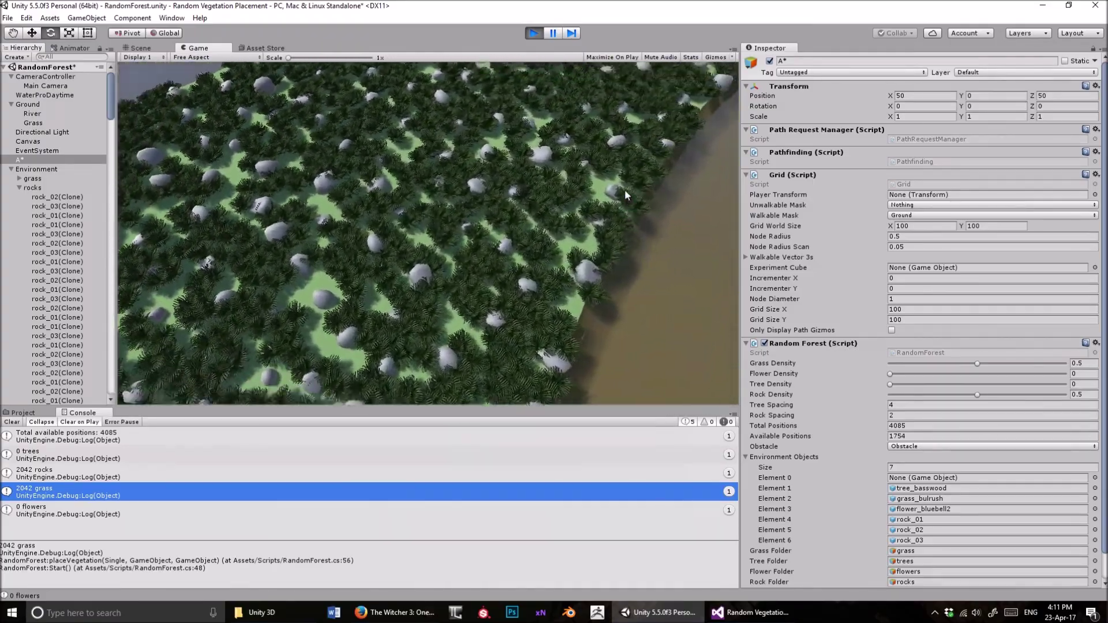
pyautogui.press('q')
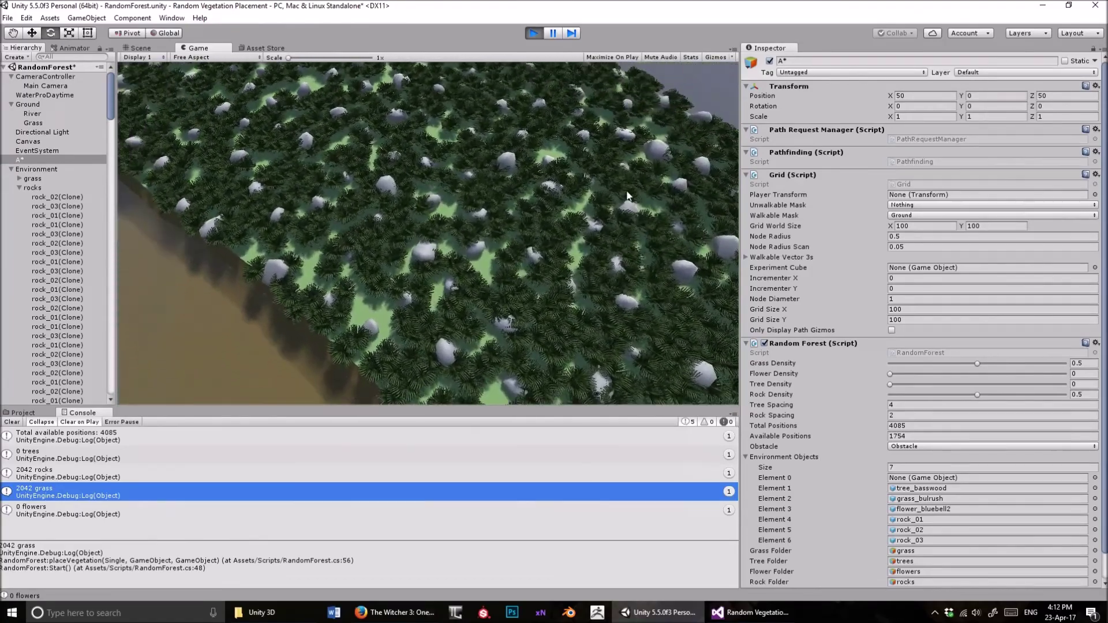
pyautogui.press('w')
pyautogui.press('a')
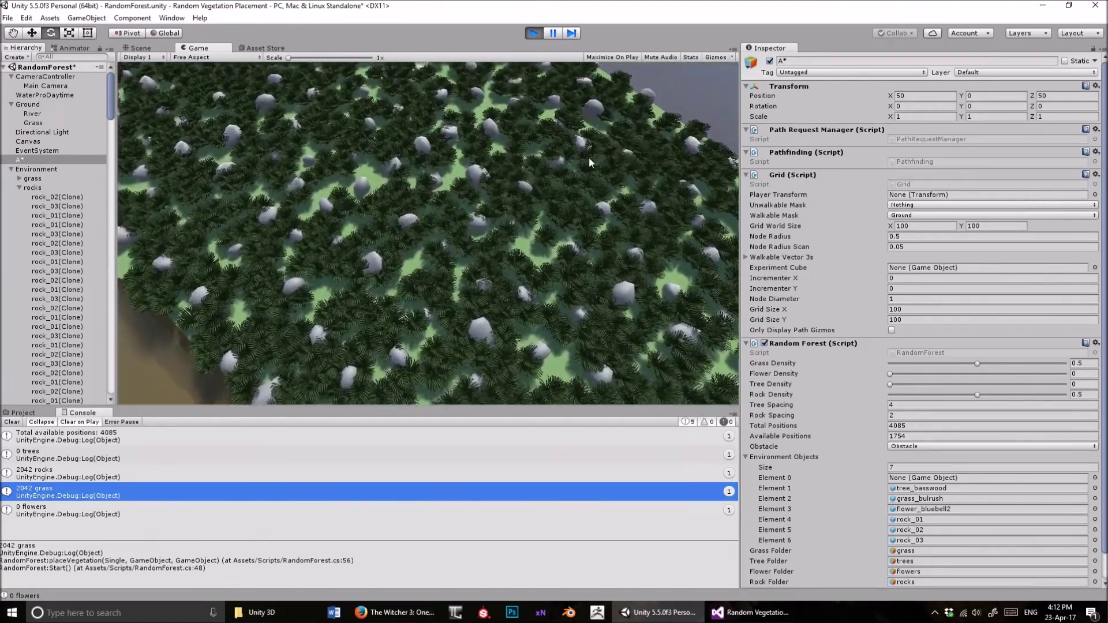
pyautogui.press('w')
pyautogui.press('a')
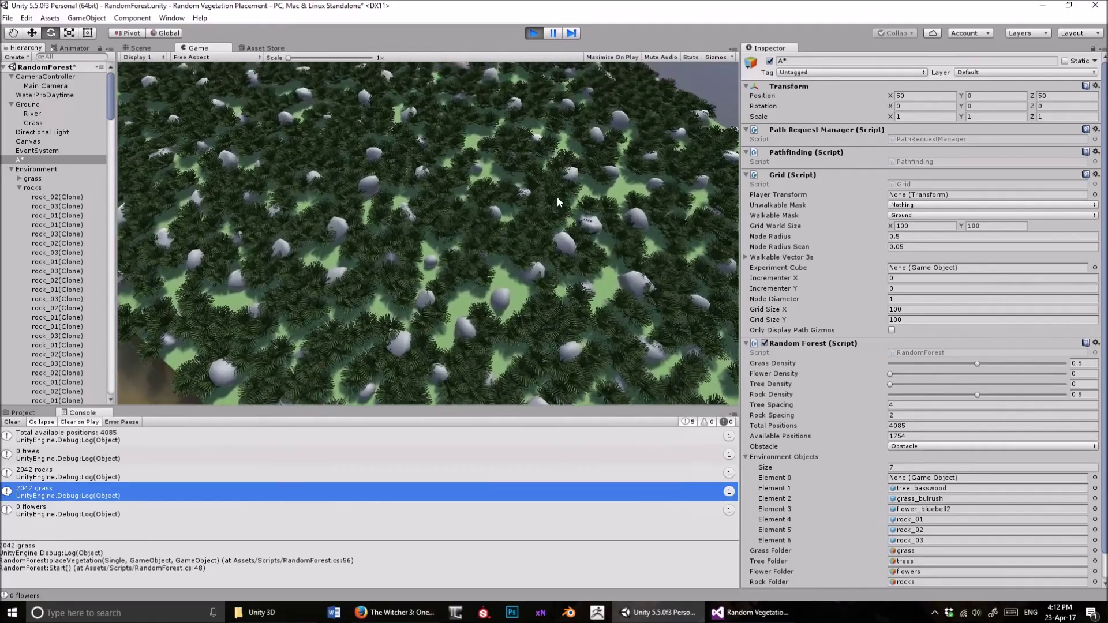
pyautogui.press('w')
pyautogui.press('a')
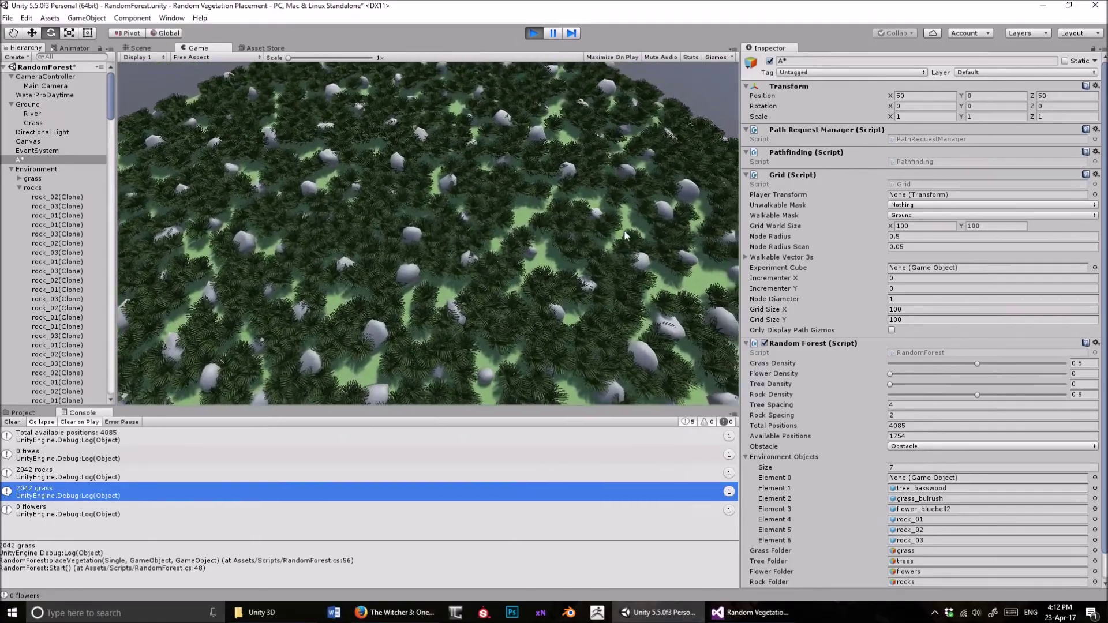
pyautogui.press('s')
pyautogui.press('d')
pyautogui.press('d')
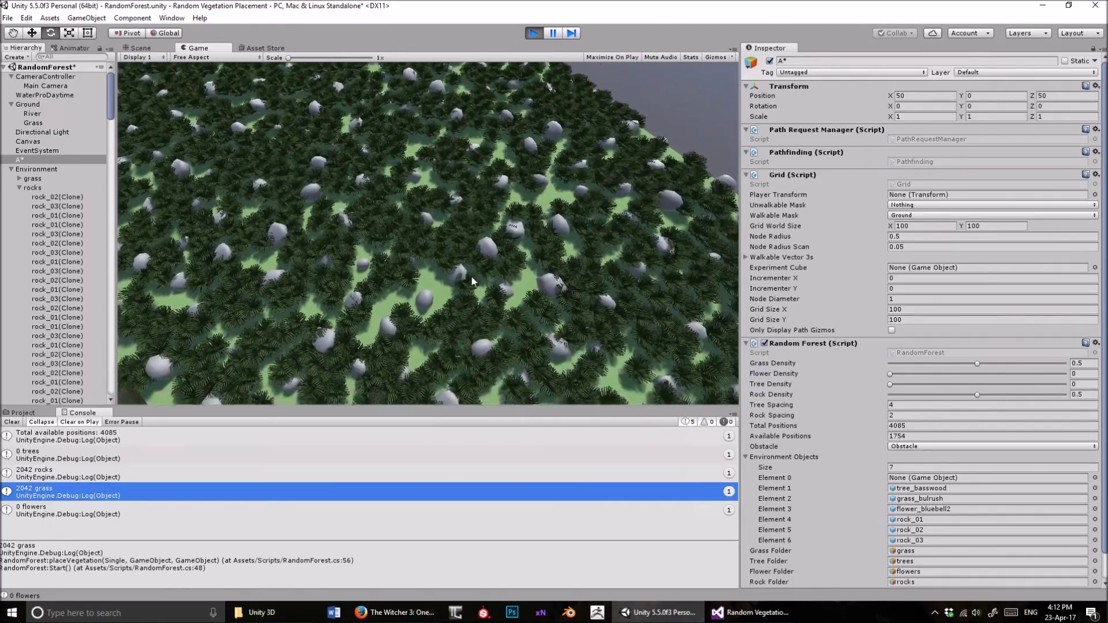
pyautogui.press('s')
pyautogui.press('d')
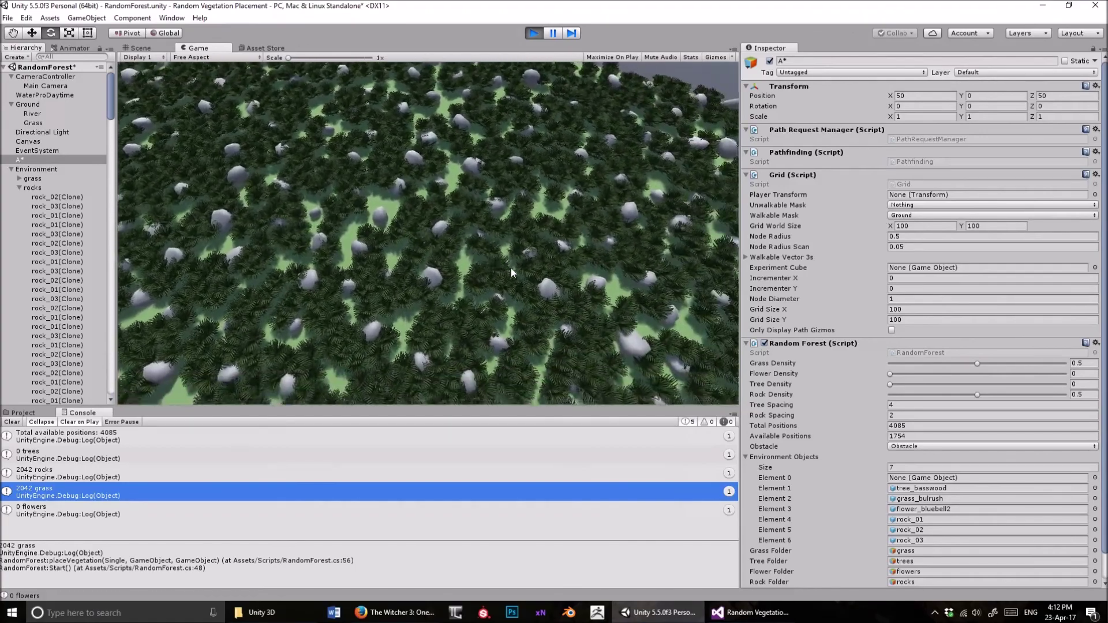
pyautogui.press('s')
pyautogui.press('d')
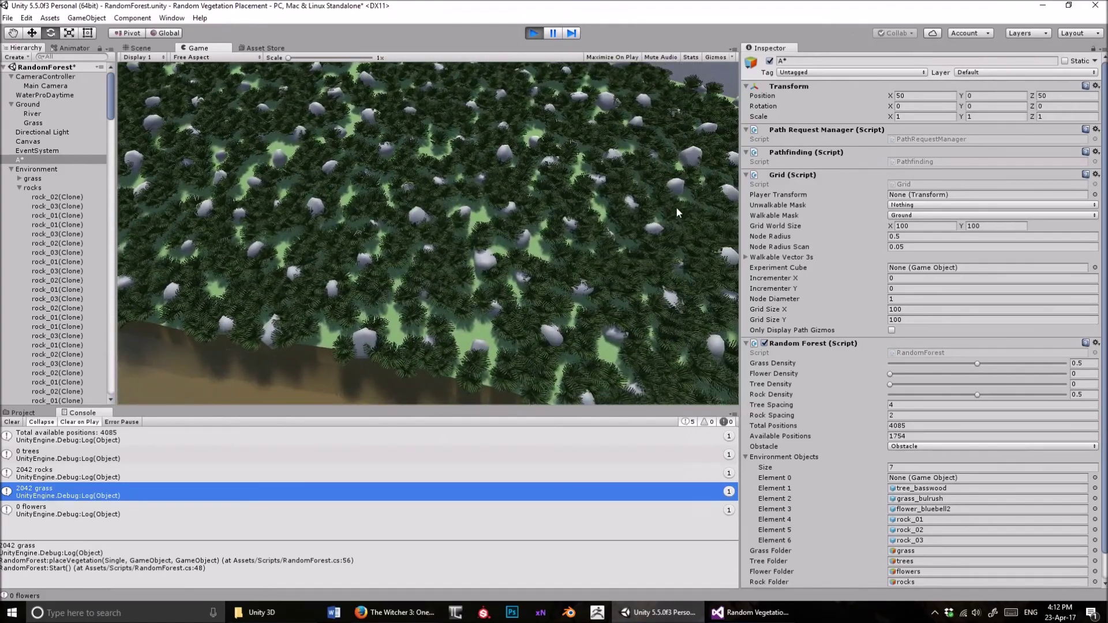
pyautogui.press('q')
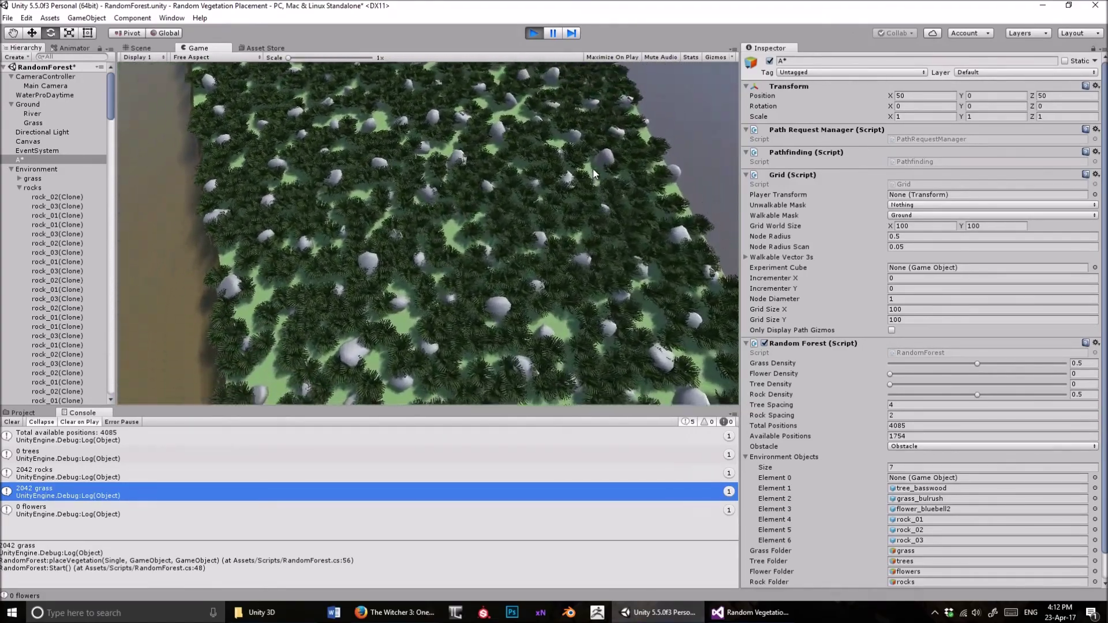
pyautogui.press('q')
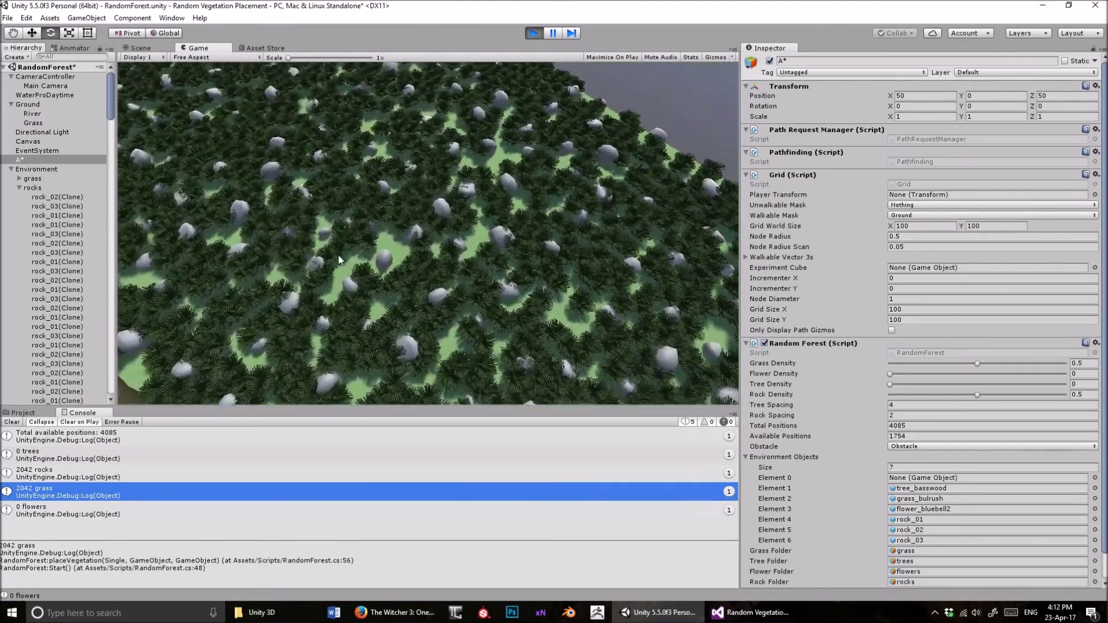
pyautogui.press('q')
pyautogui.press('a')
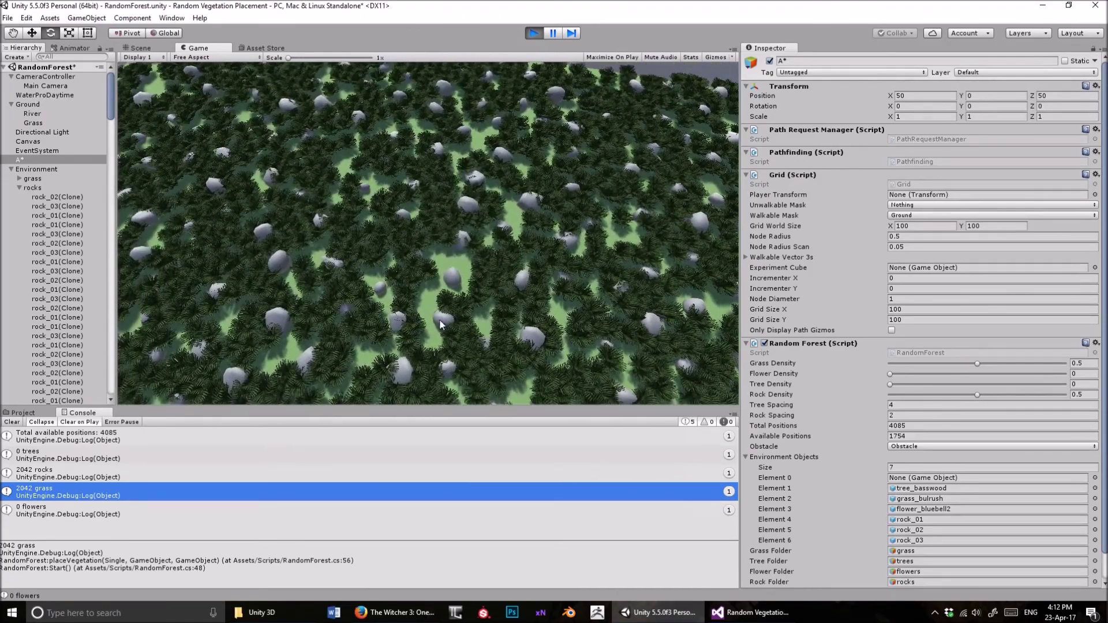
pyautogui.press('d')
pyautogui.press('s')
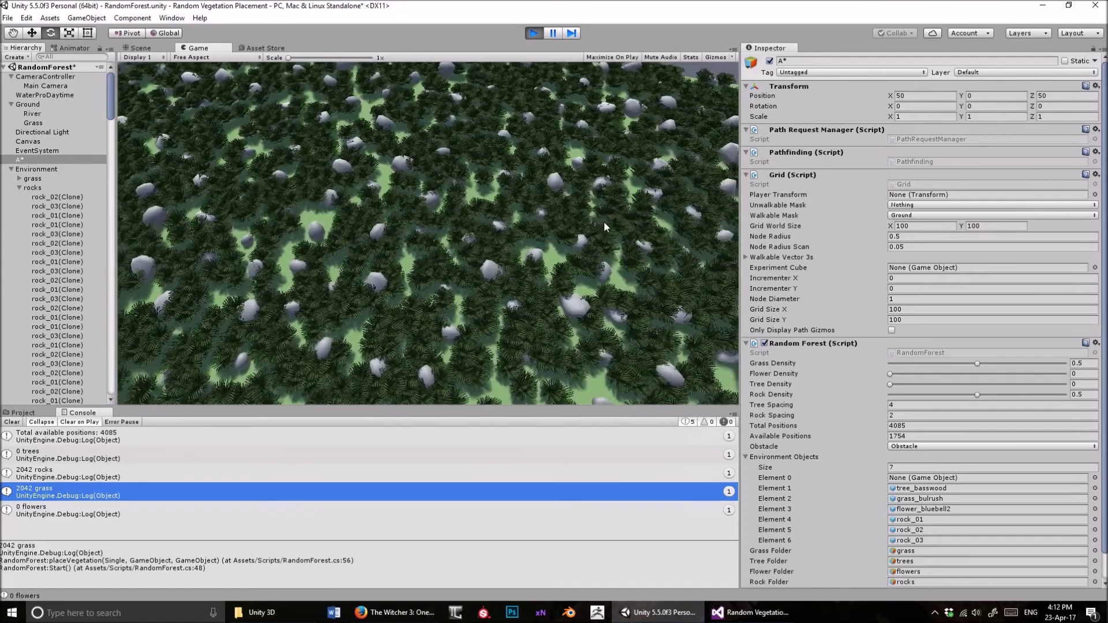
pyautogui.press('d')
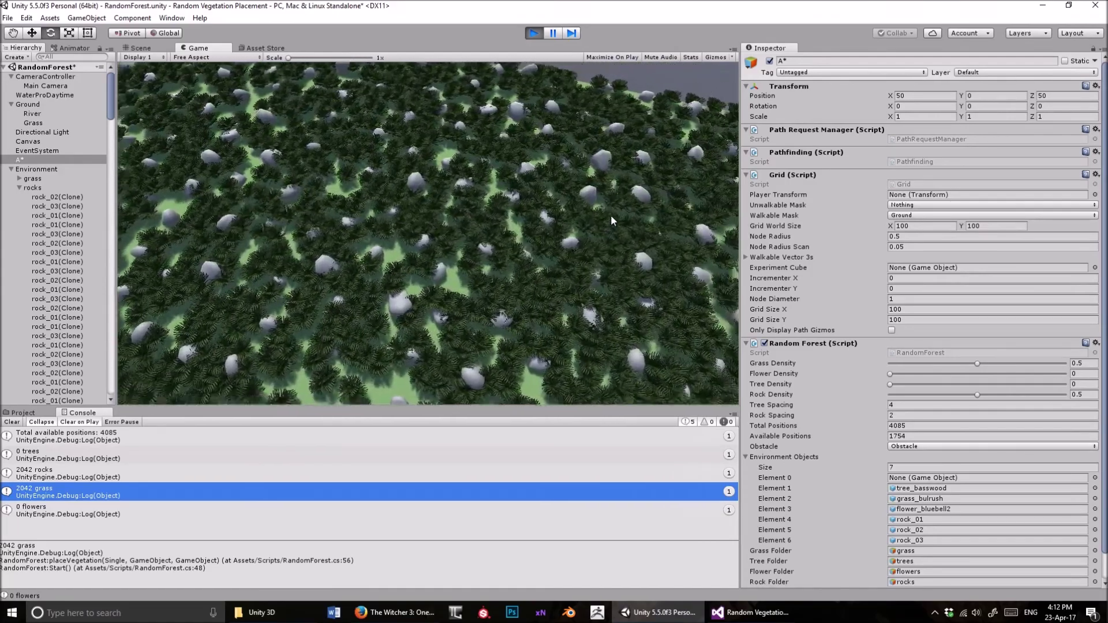
pyautogui.press('e')
pyautogui.press('s')
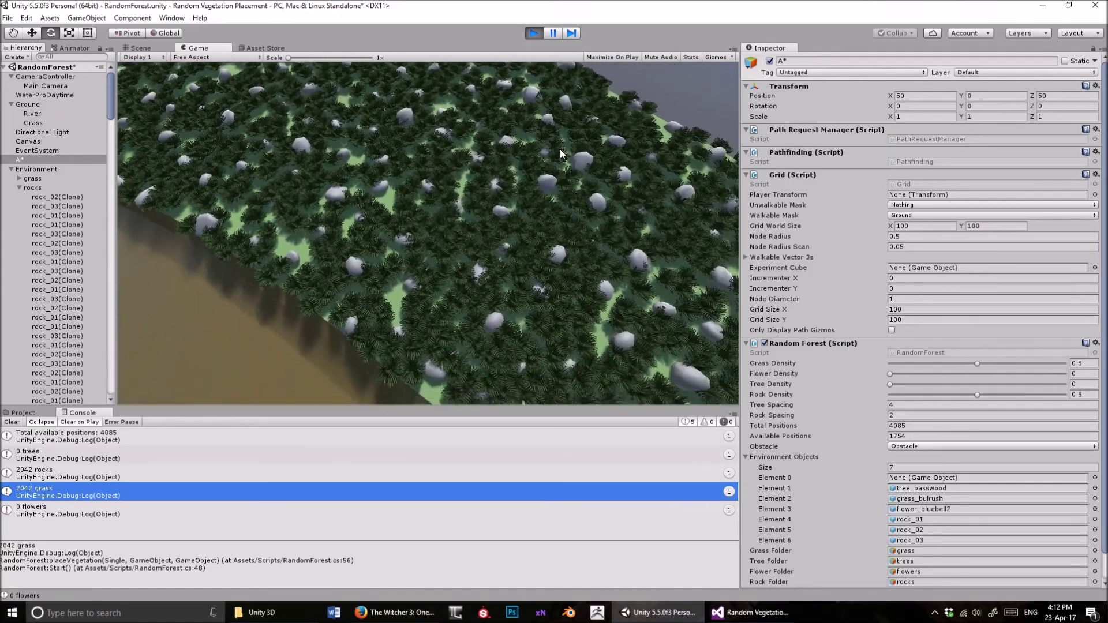
pyautogui.press('d')
pyautogui.click(532, 35)
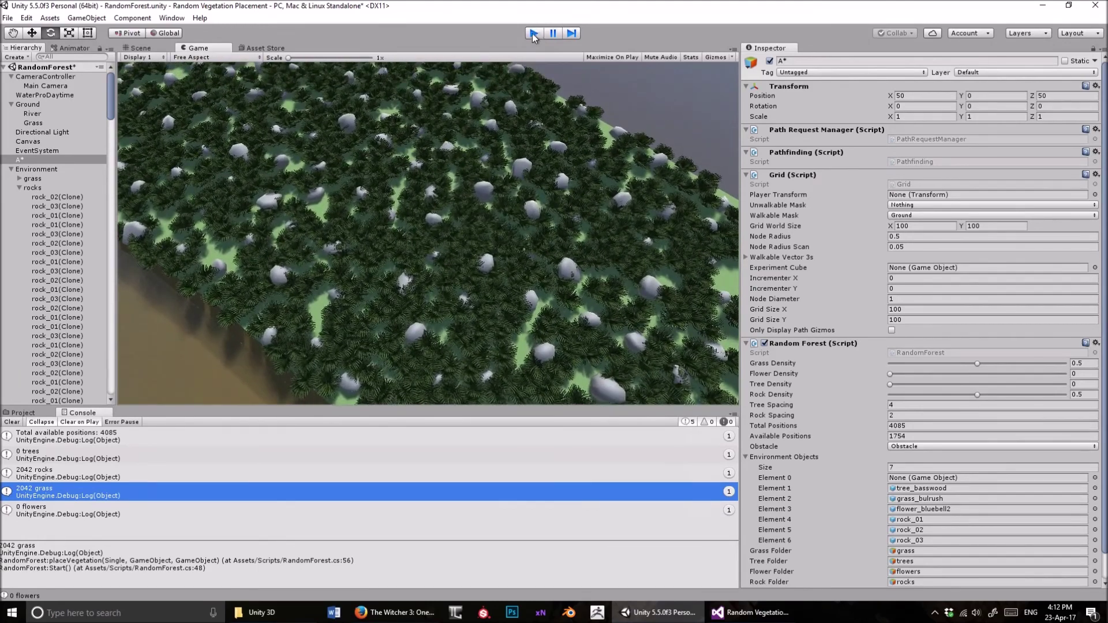
pyautogui.click(532, 33)
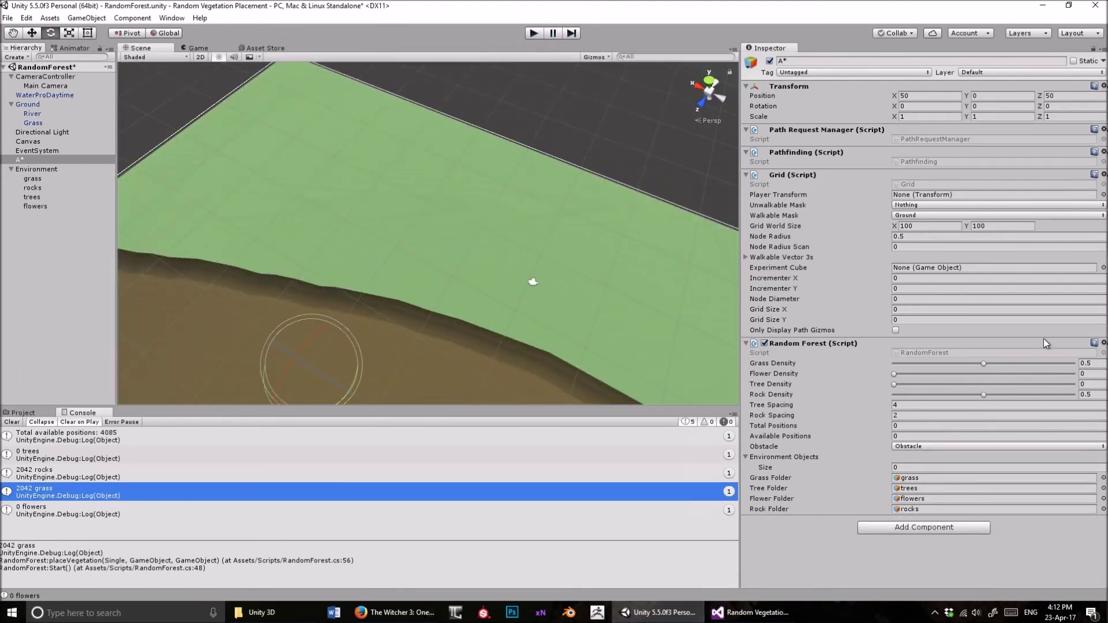
# Set the Random Forest script's Flower Density to 0.5 and Grass Density to 0.
pyautogui.click(1093, 373)
pyautogui.press('Return')
pyautogui.click(1098, 365)
pyautogui.write('0')
pyautogui.click(916, 406)
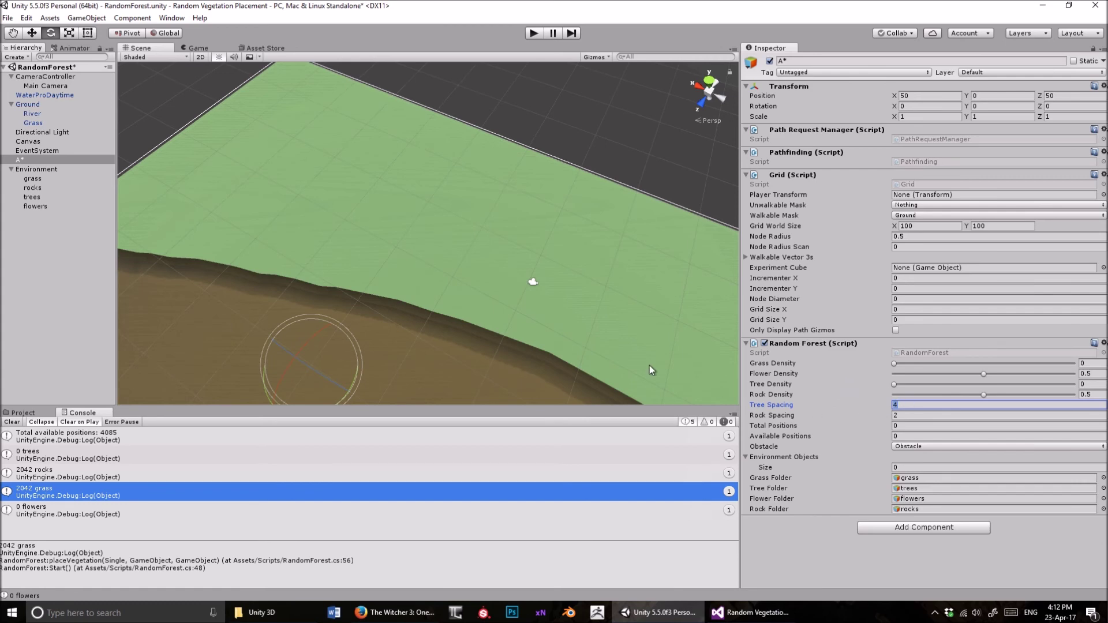
# Run the scene, inspect the placement of flowers and rocks on the terrain, and stop the run.
pyautogui.click(534, 34)
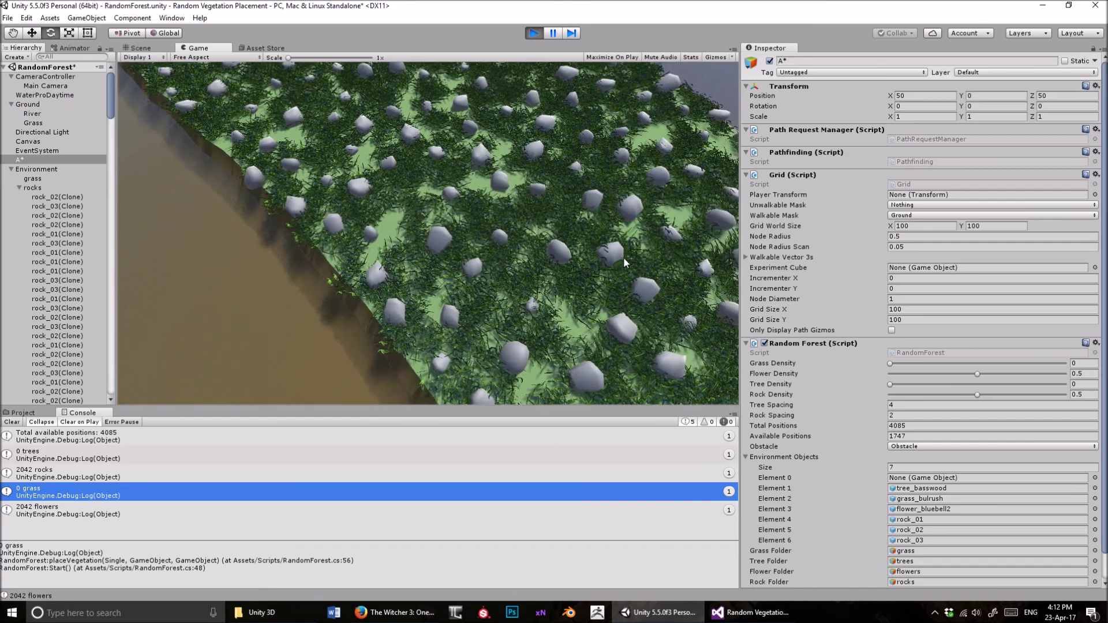
pyautogui.press('w')
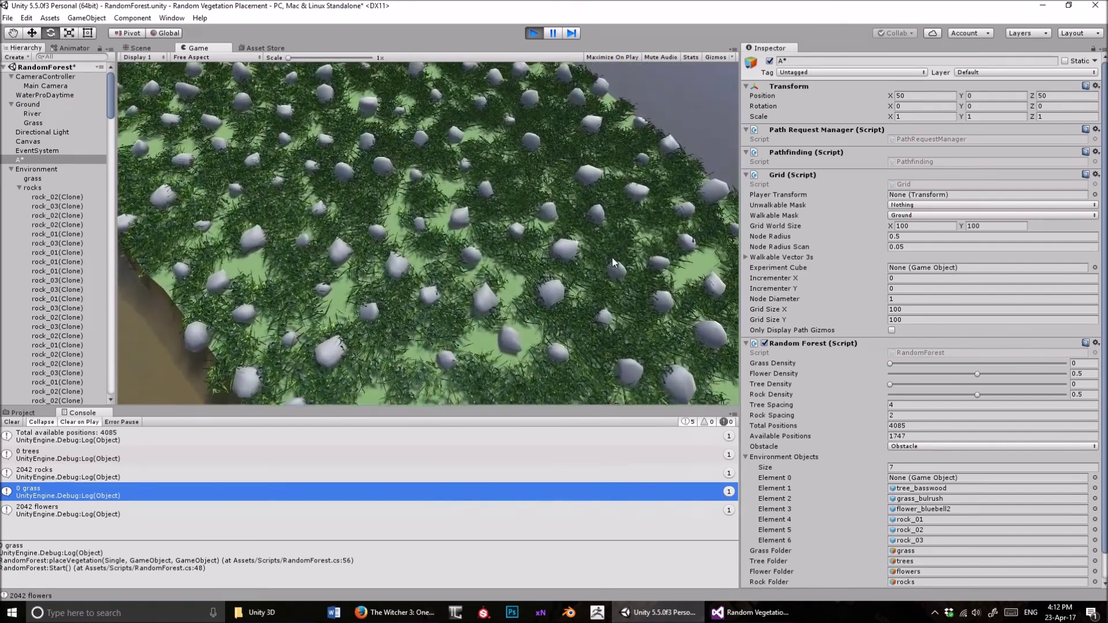
pyautogui.click(533, 33)
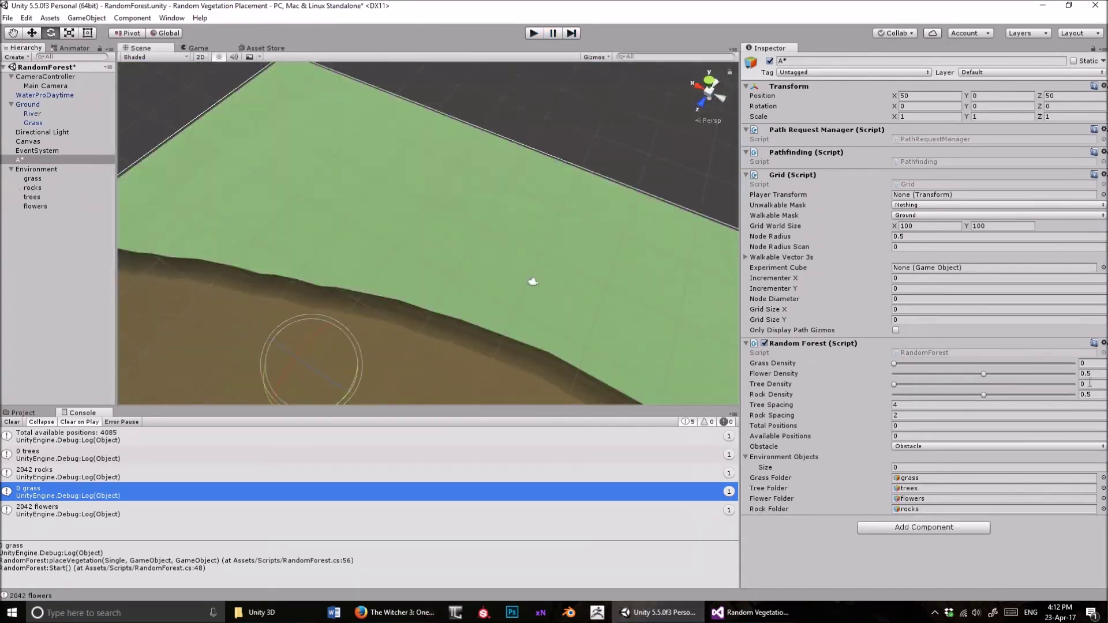
# Set Tree Density to 0.5 and Rock Density to 0, and run the scene to inspect the trees and flowers.
pyautogui.click(1090, 384)
pyautogui.click(1096, 395)
pyautogui.click(534, 37)
pyautogui.press('w')
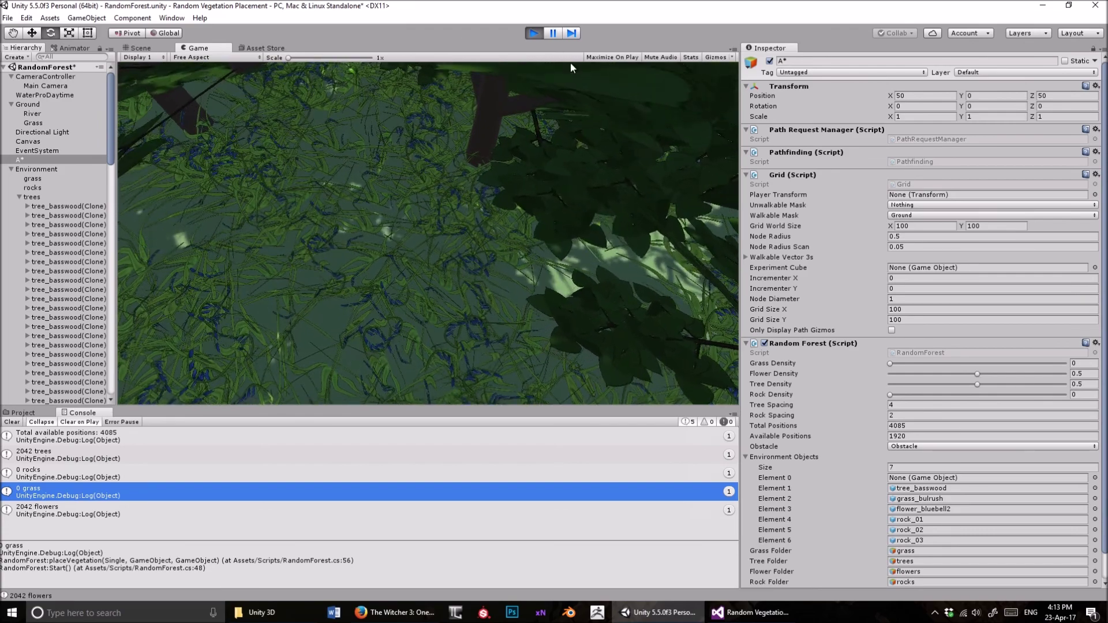
pyautogui.scroll(-3, 337, 156)
pyautogui.scroll(3, 348, 107)
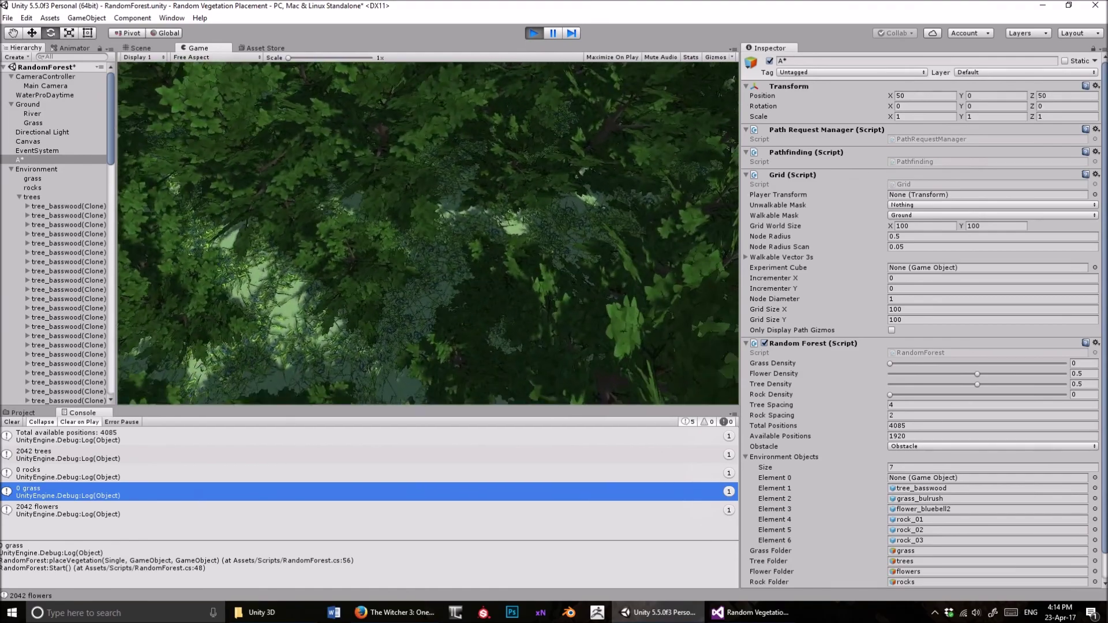
# Switch to Visual Studio and review the placeVegetation calls and methods in RandomForest.cs.
pyautogui.hotkey('alt', 'Tab')
pyautogui.scroll(-3, 352, 365)
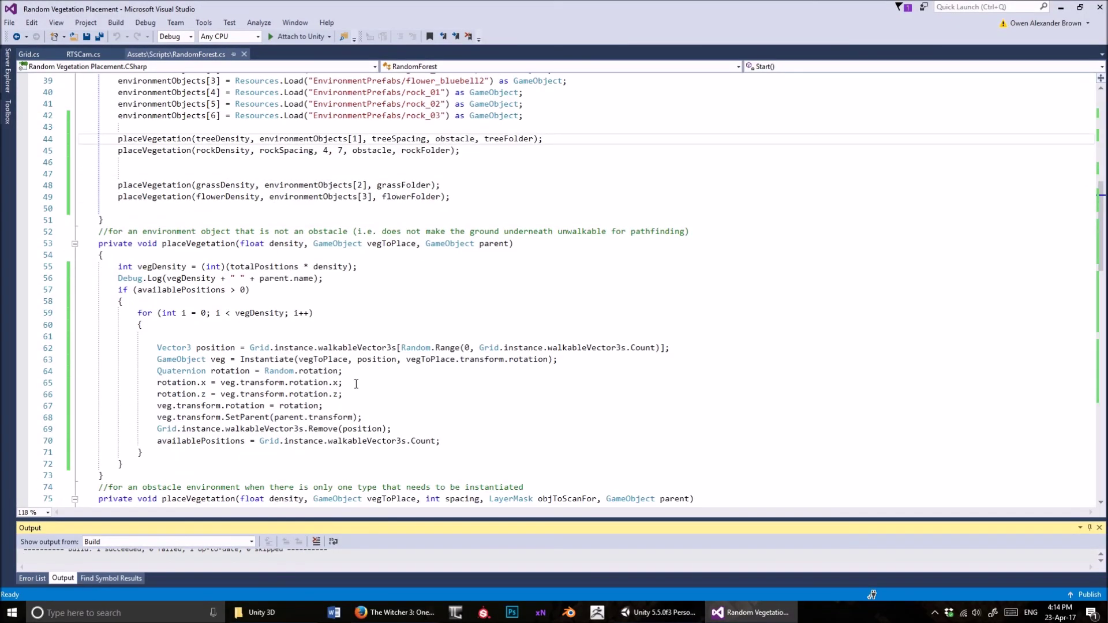
pyautogui.scroll(6, 339, 361)
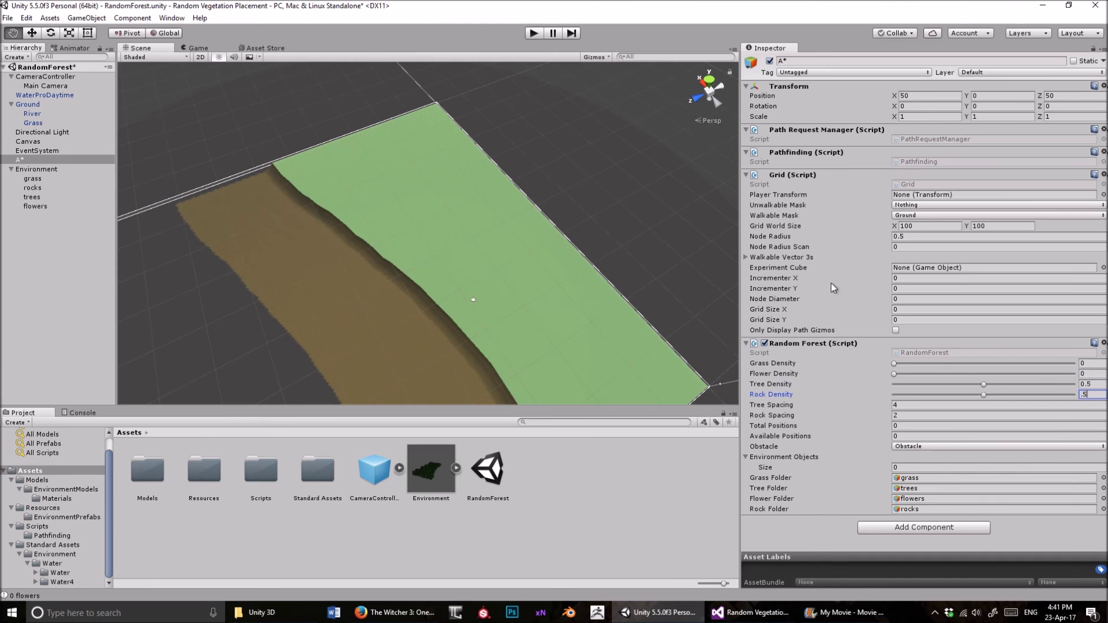
# Run the Unity scene with Tree and Rock Density at 0.5 and Rock Spacing at 4, and hide the statistics overlay.
pyautogui.click(537, 33)
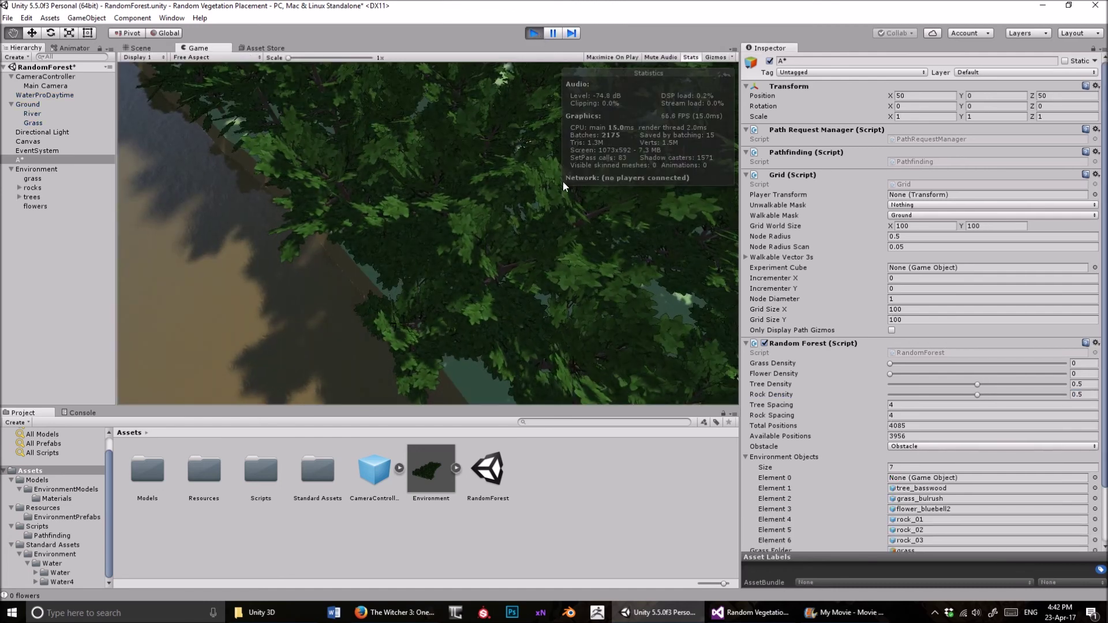
pyautogui.press('w')
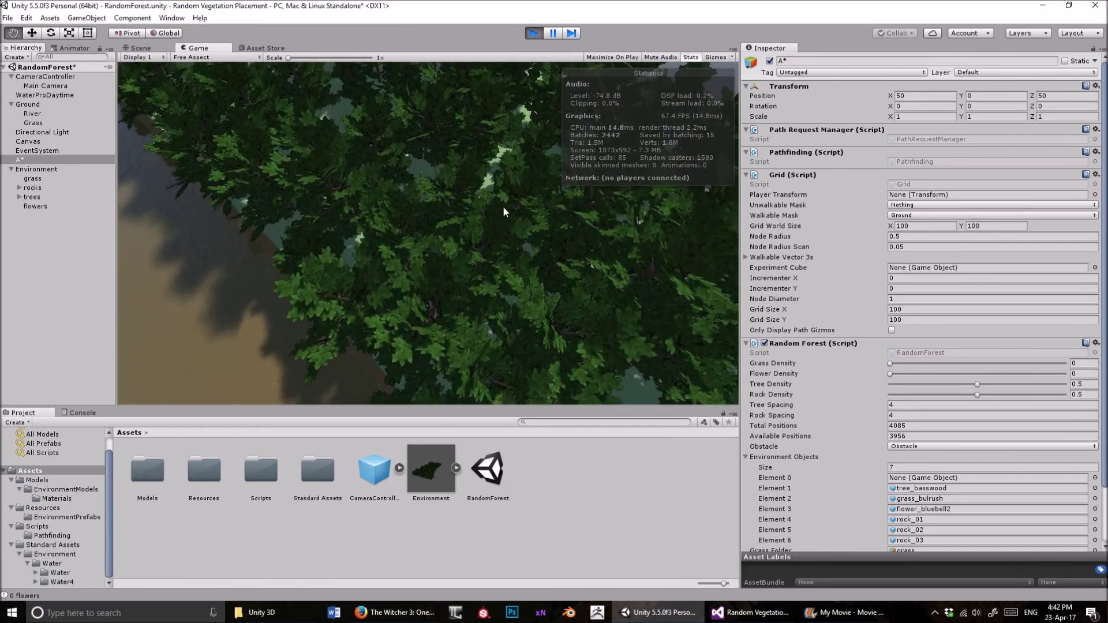
pyautogui.click(691, 57)
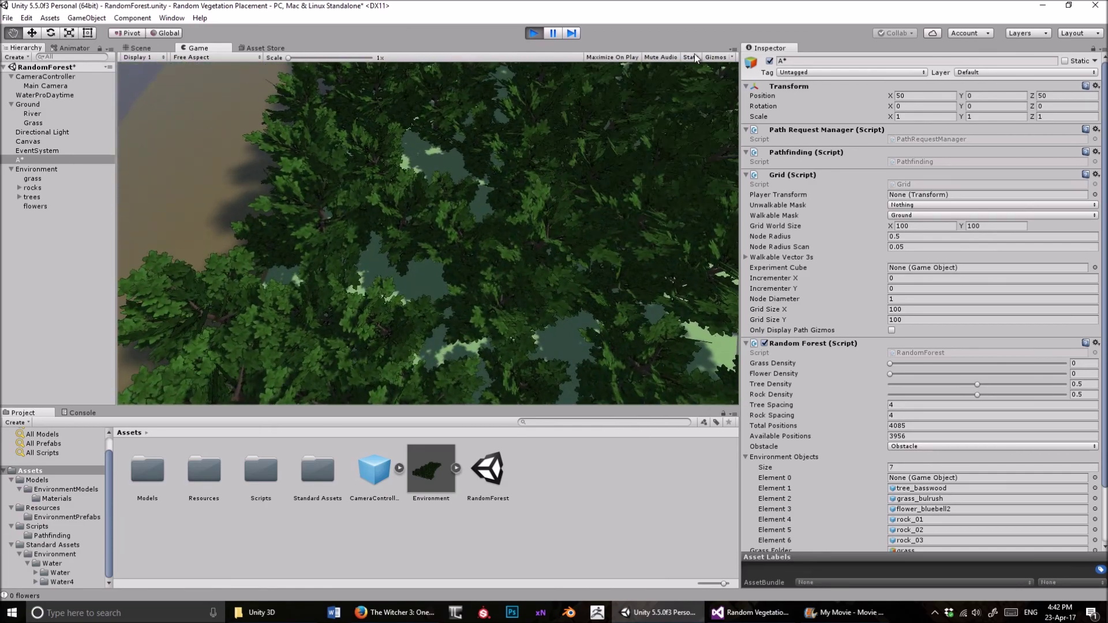
# Expand the rocks and trees groups under Environment and look through the spawned clones.
pyautogui.click(19, 188)
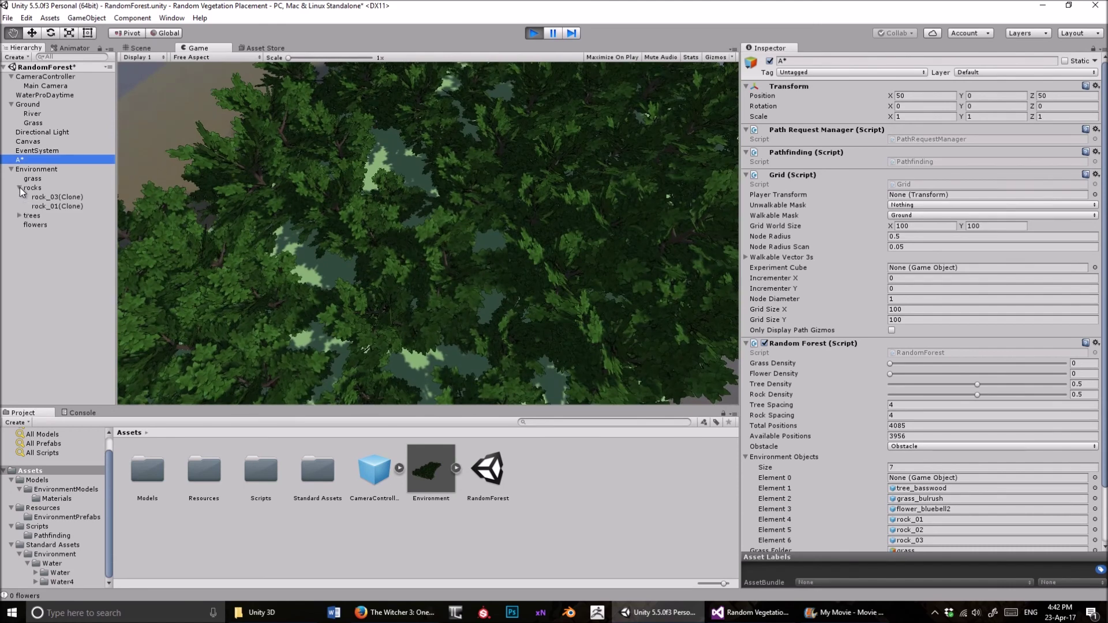
pyautogui.click(20, 216)
pyautogui.scroll(-10, 32, 223)
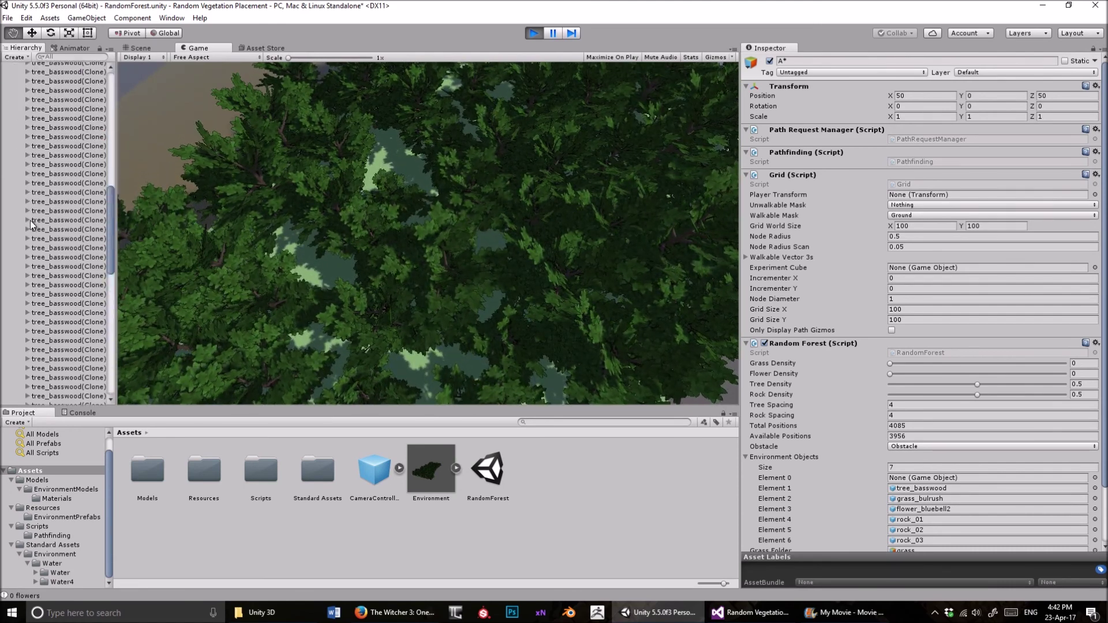
pyautogui.scroll(10, 31, 224)
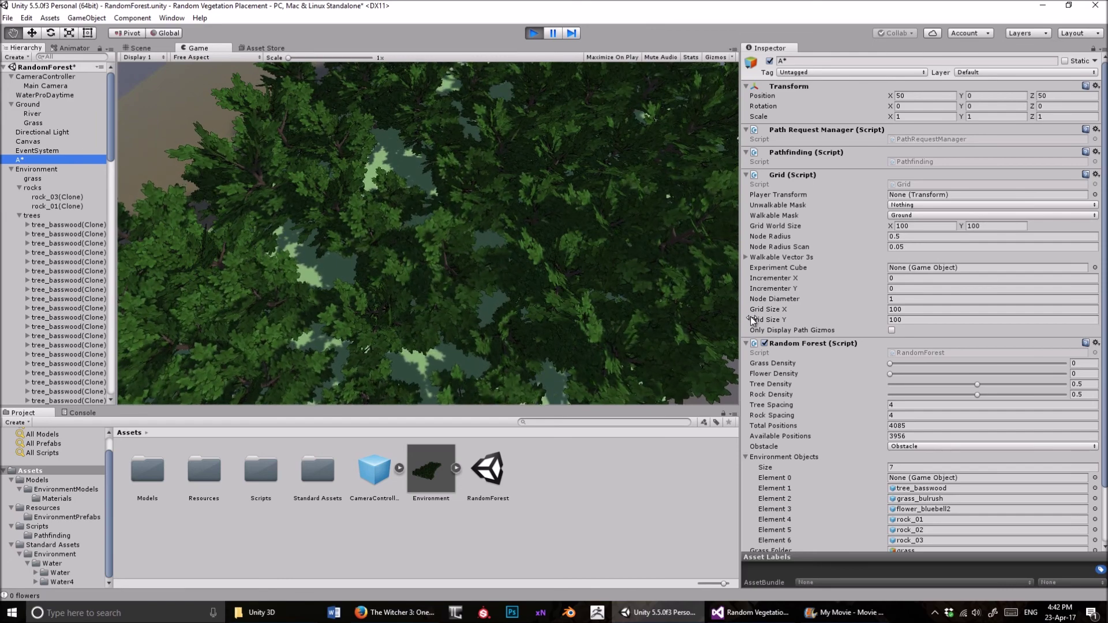
# Switch to Visual Studio, reload all externally modified files, and view the placeVegetation calls in Start().
pyautogui.click(750, 612)
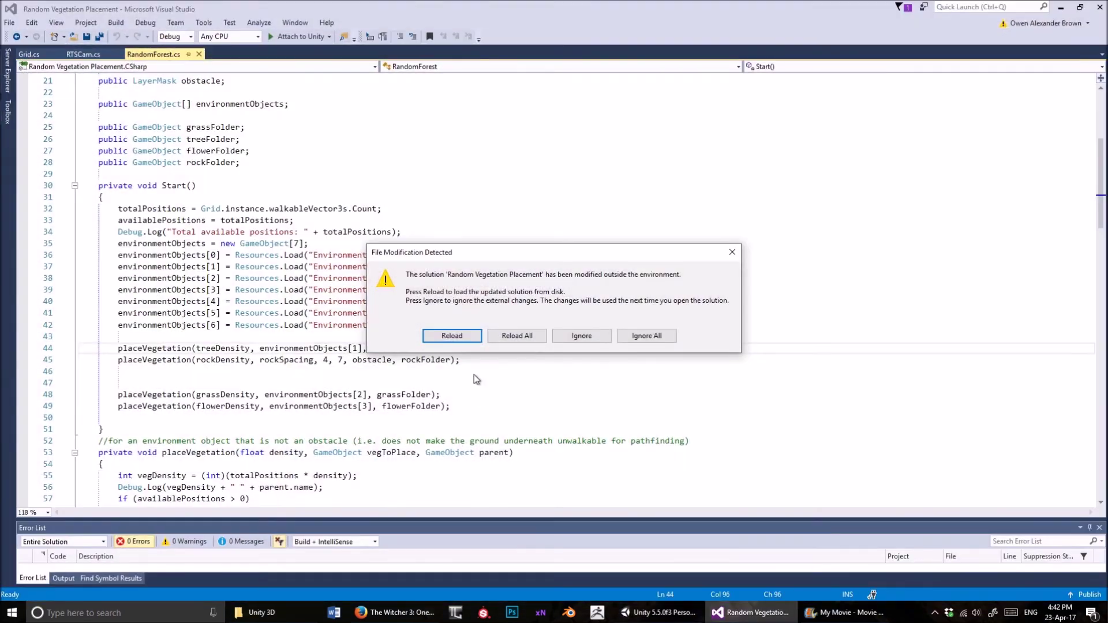
pyautogui.click(522, 338)
pyautogui.scroll(-2, 354, 332)
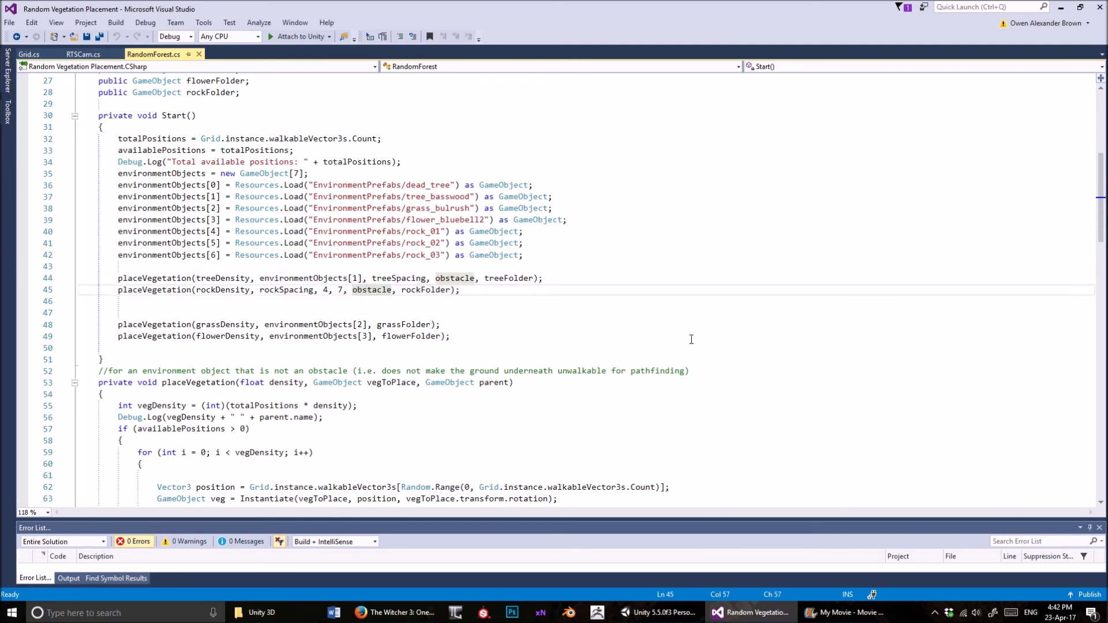
# Return to Unity and inspect the tree cover in the running scene from far and near.
pyautogui.hotkey('alt', 'Tab')
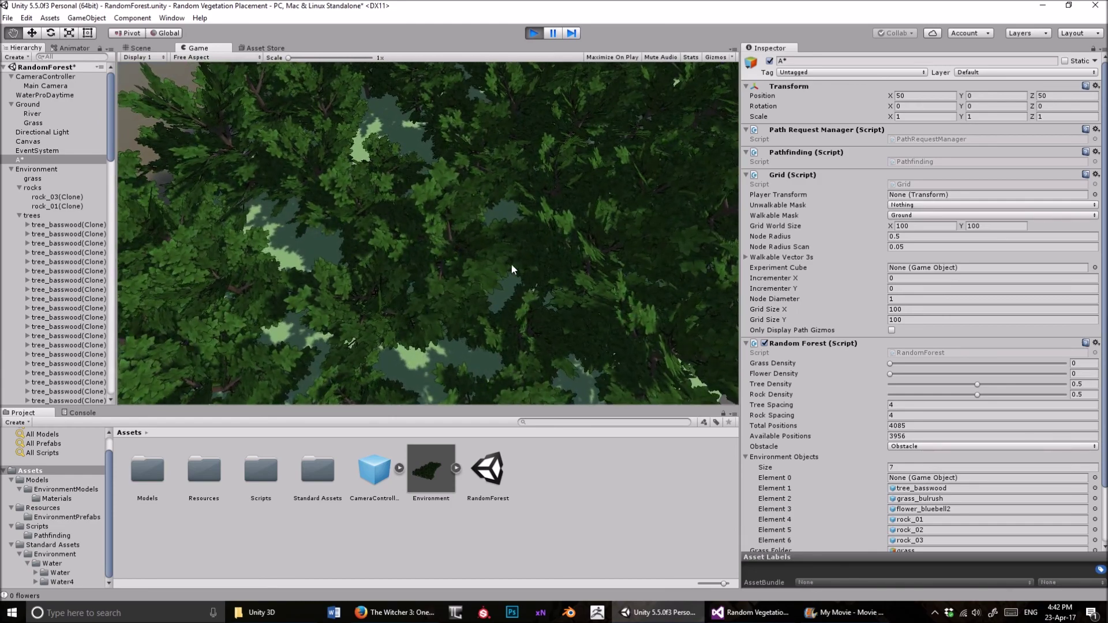
pyautogui.scroll(-3, 425, 248)
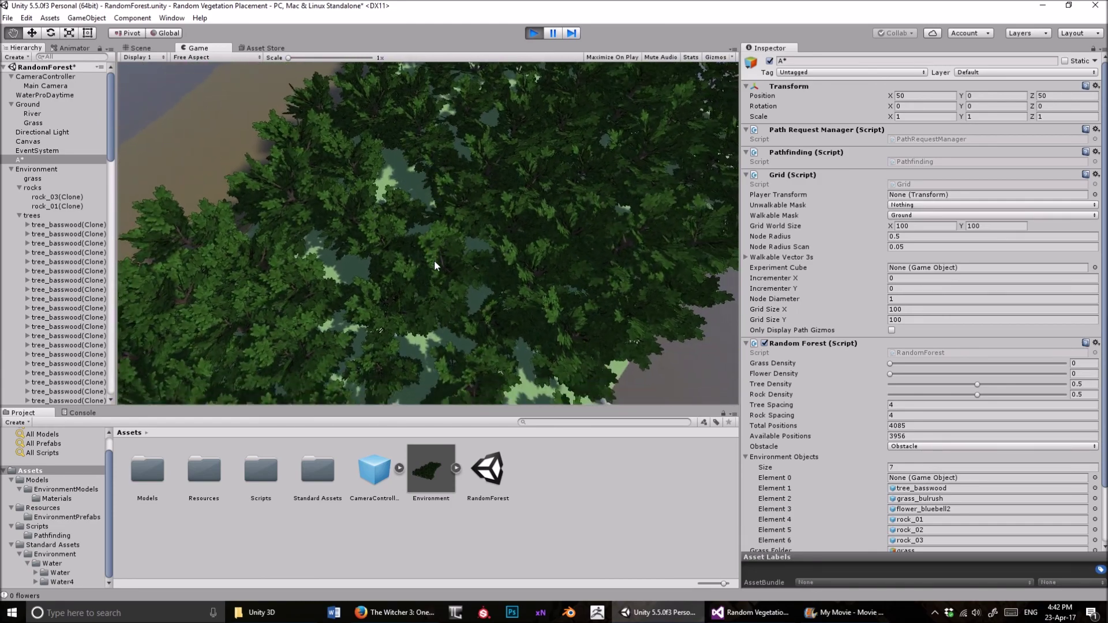
pyautogui.scroll(4, 435, 265)
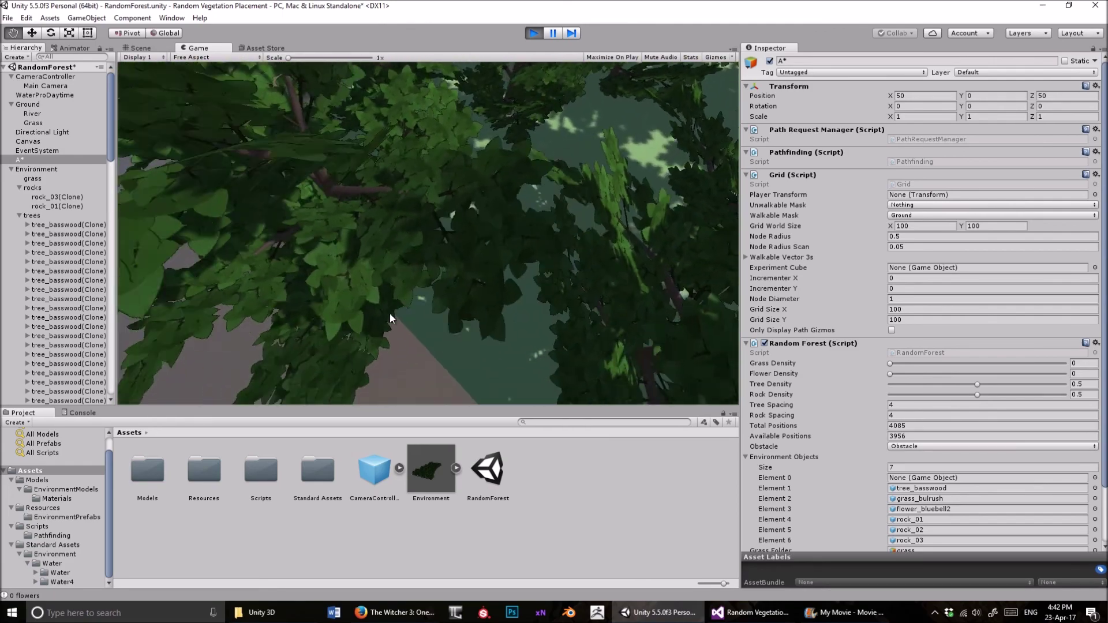
# Examine the rock_03 and rock_01 clones and their surrounding grid nodes in the Scene view, and stop the run.
pyautogui.click(47, 196)
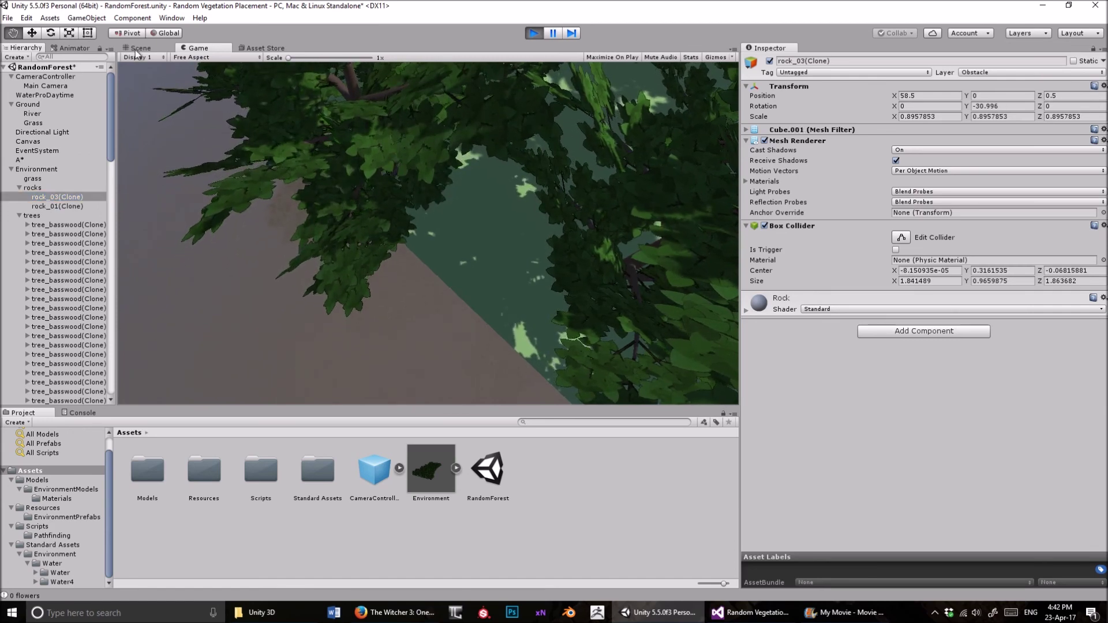
pyautogui.doubleClick(63, 197)
pyautogui.moveTo(403, 167); pyautogui.dragTo(248, 230, button='right')
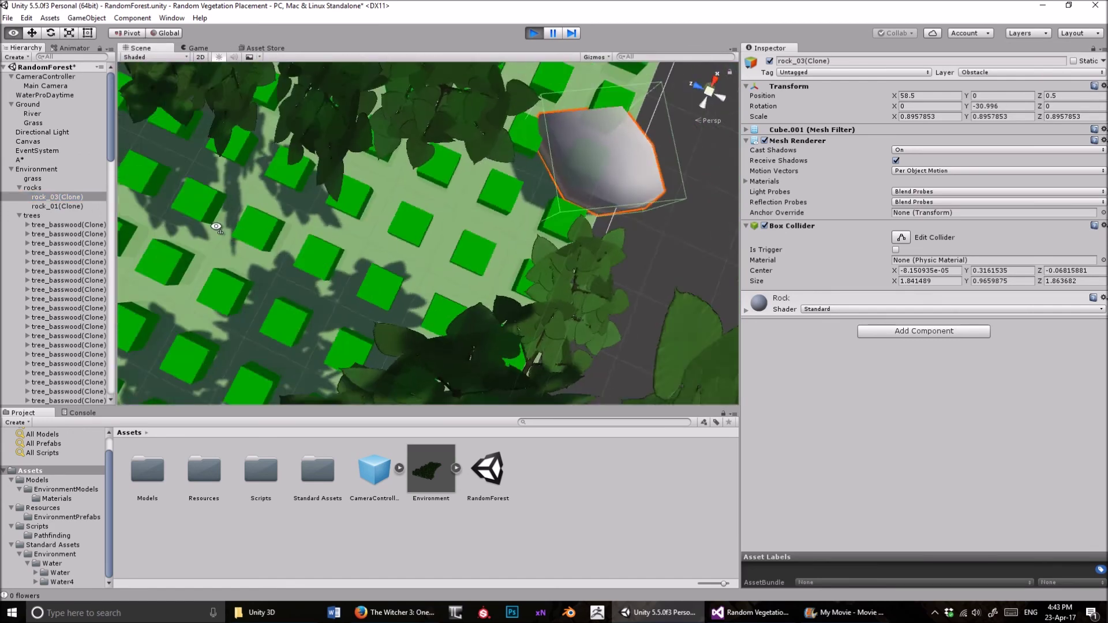
pyautogui.moveTo(248, 231); pyautogui.dragTo(69, 321, button='middle')
pyautogui.doubleClick(54, 206)
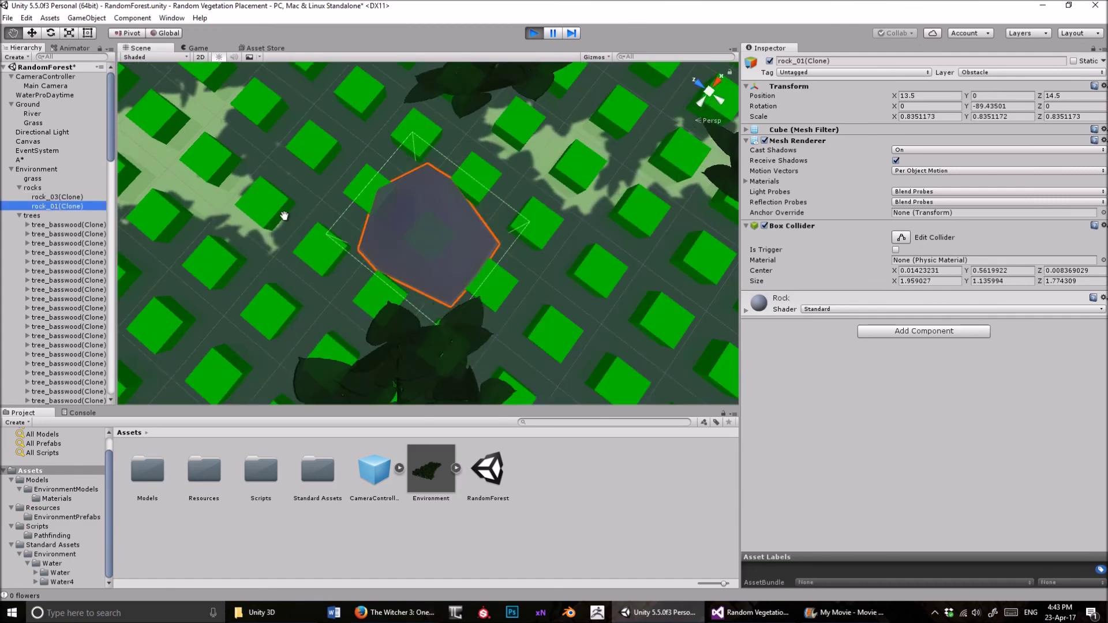
pyautogui.moveTo(208, 204); pyautogui.dragTo(407, 165, button='right')
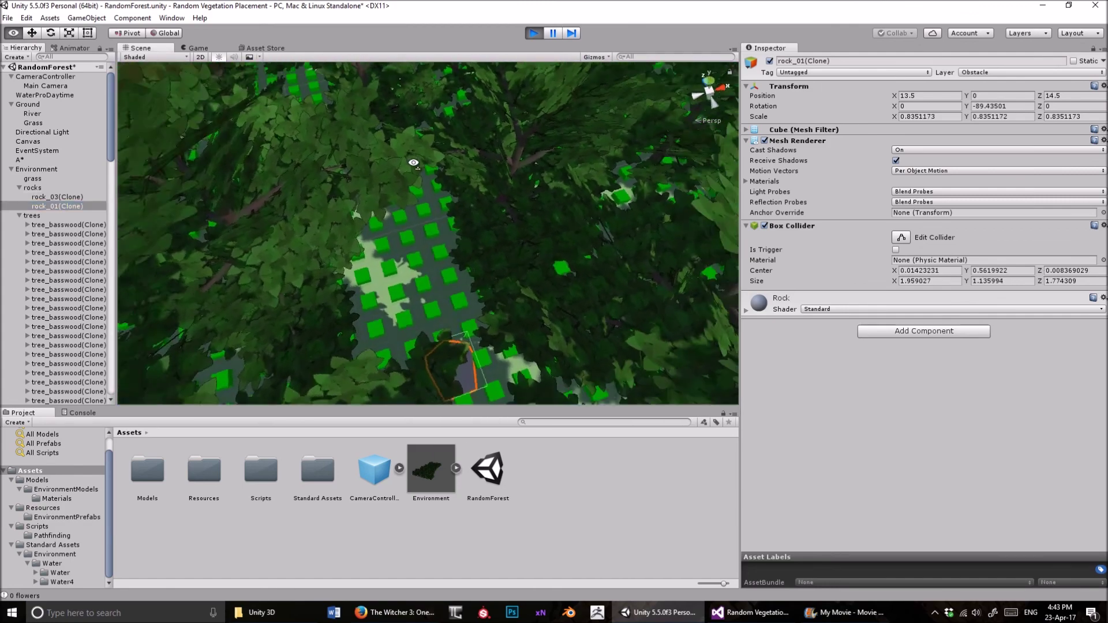
pyautogui.moveTo(407, 165); pyautogui.dragTo(501, 191, button='middle')
pyautogui.scroll(-4, 392, 205)
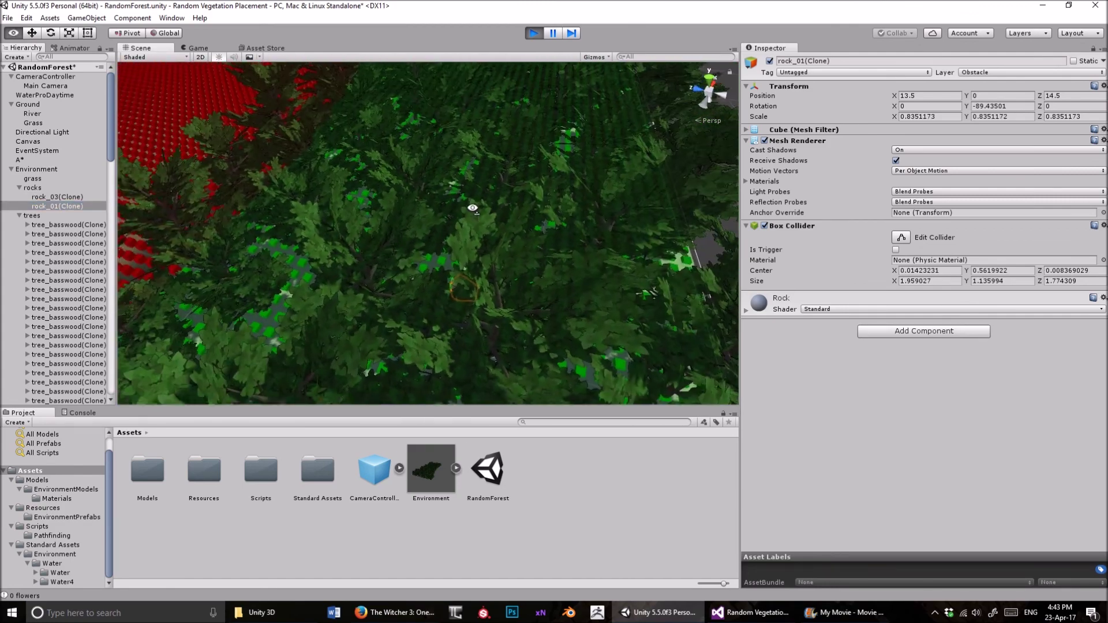
pyautogui.click(534, 33)
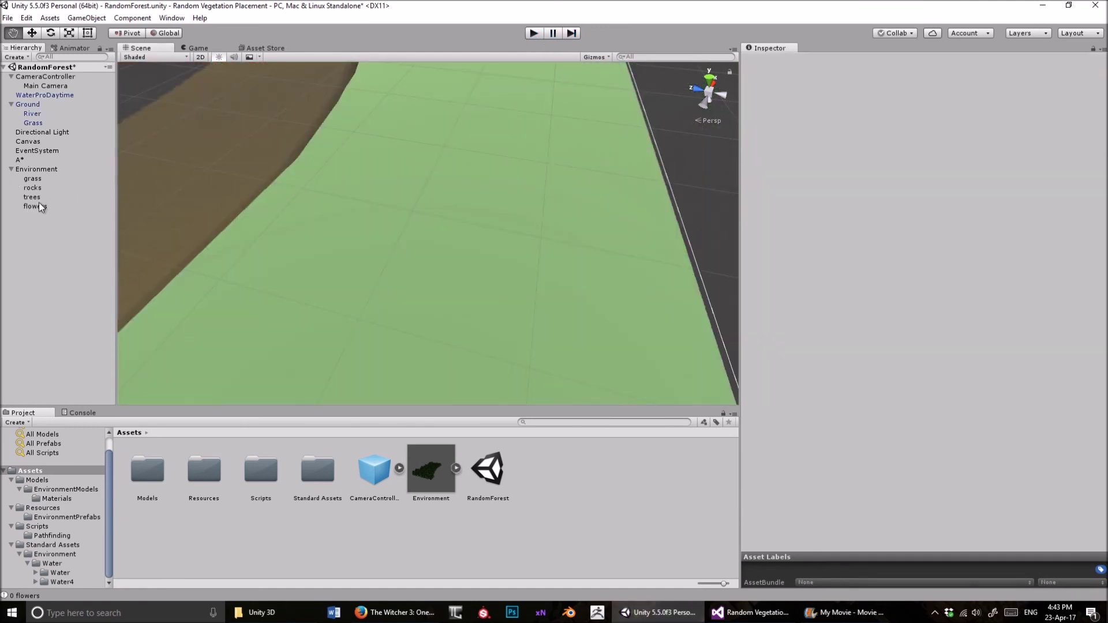
# Set the A* object's Rock Spacing to 2 and run the scene to look through the spawned rock clones.
pyautogui.click(37, 161)
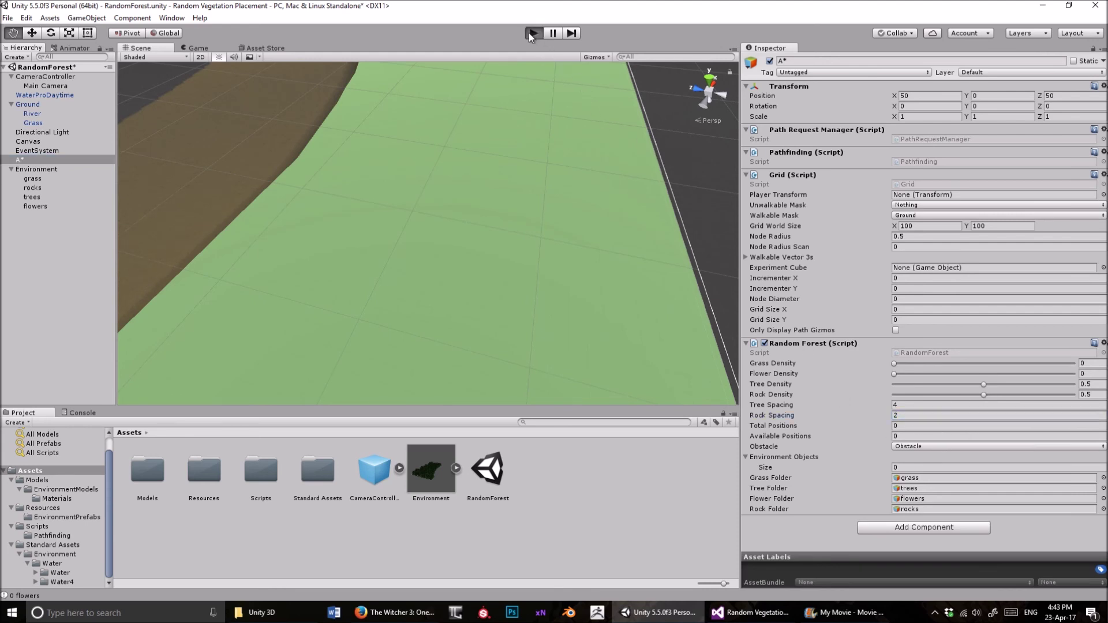
pyautogui.hotkey('ctrl', 'p')
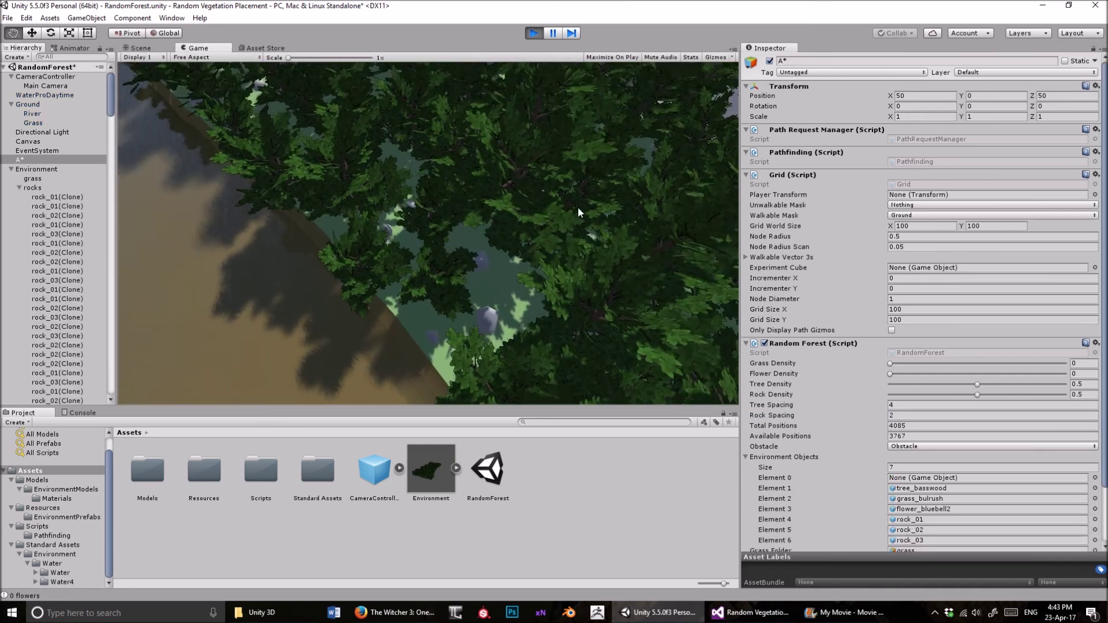
pyautogui.click(52, 205)
pyautogui.scroll(-10, 64, 225)
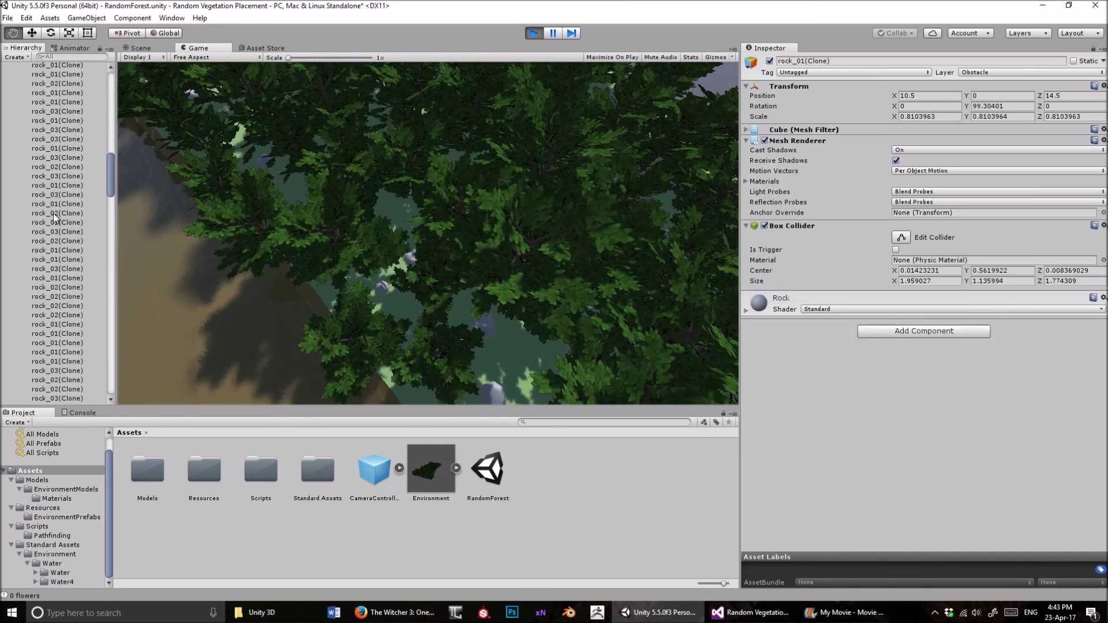
pyautogui.scroll(-15, 80, 243)
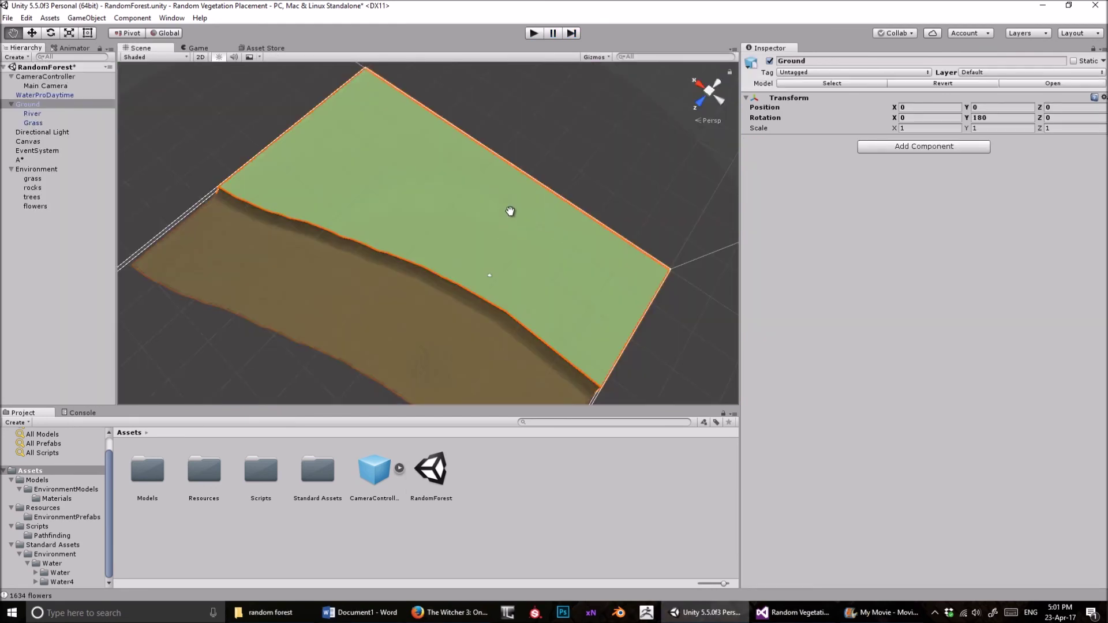
# Examine the Ground terrain and its riverbank from several angles in the Scene view.
pyautogui.keyDown('alt'); pyautogui.moveTo(475, 214); pyautogui.dragTo(452, 188); pyautogui.keyUp('alt')
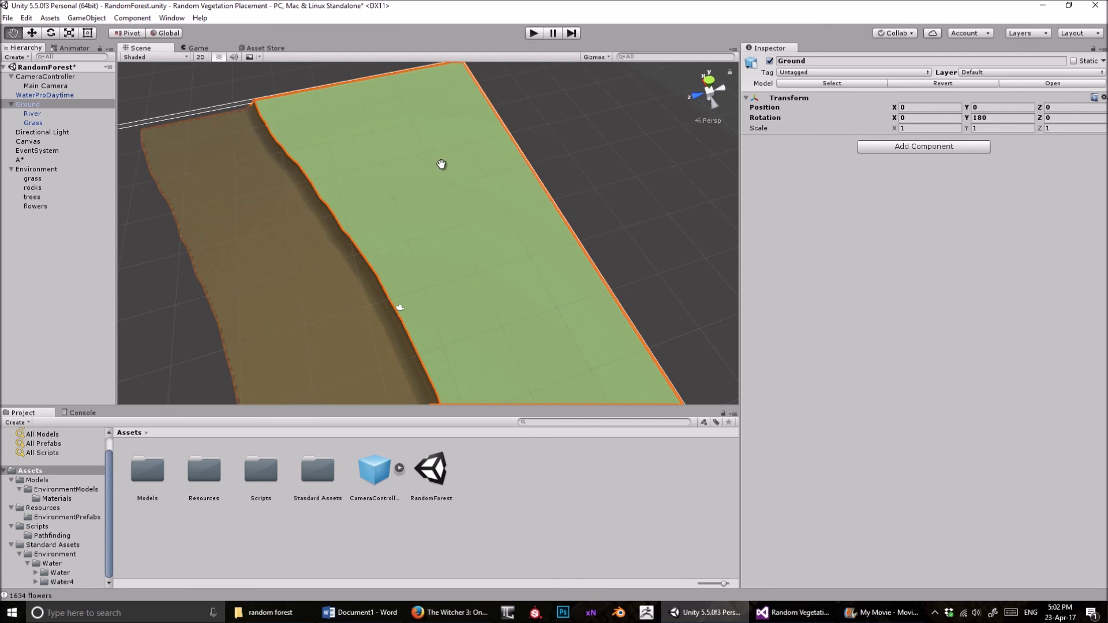
pyautogui.keyDown('alt'); pyautogui.moveTo(422, 161); pyautogui.dragTo(451, 200); pyautogui.keyUp('alt')
pyautogui.keyDown('alt'); pyautogui.moveTo(369, 171); pyautogui.dragTo(576, 215); pyautogui.keyUp('alt')
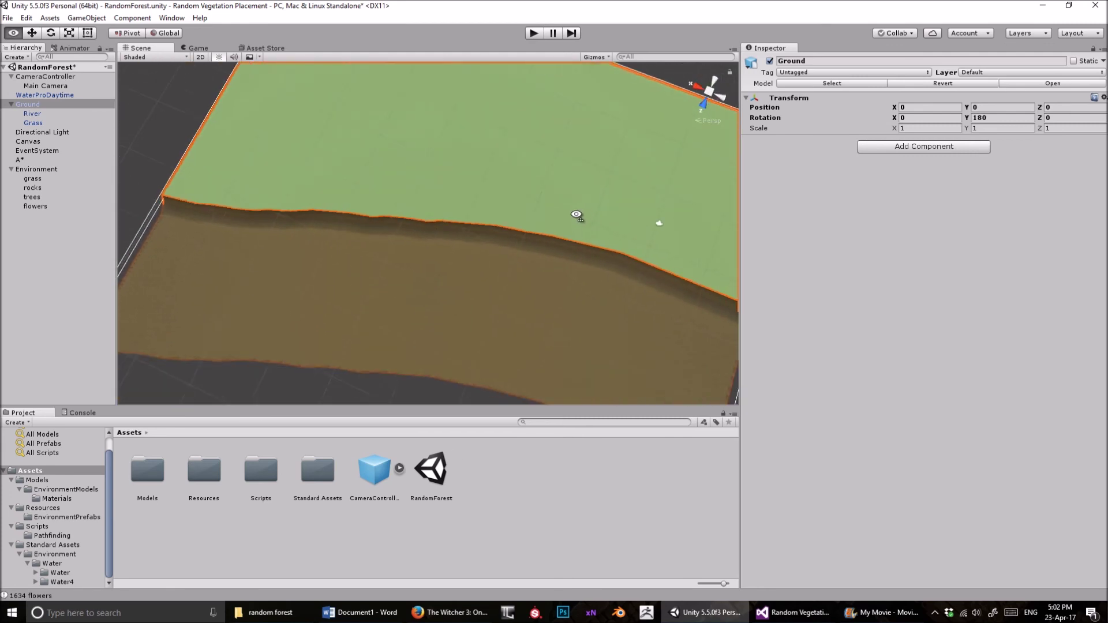
pyautogui.moveTo(578, 161); pyautogui.dragTo(510, 246)
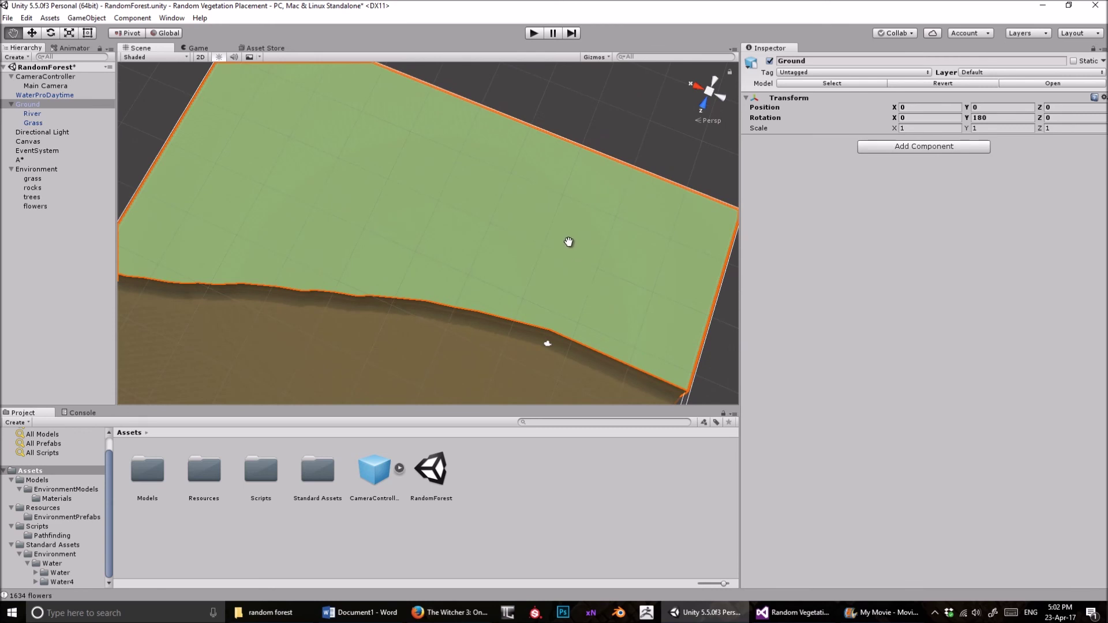
pyautogui.moveTo(463, 194); pyautogui.dragTo(485, 225)
pyautogui.moveTo(509, 257); pyautogui.dragTo(504, 186, button='right')
pyautogui.moveTo(498, 273); pyautogui.dragTo(486, 170)
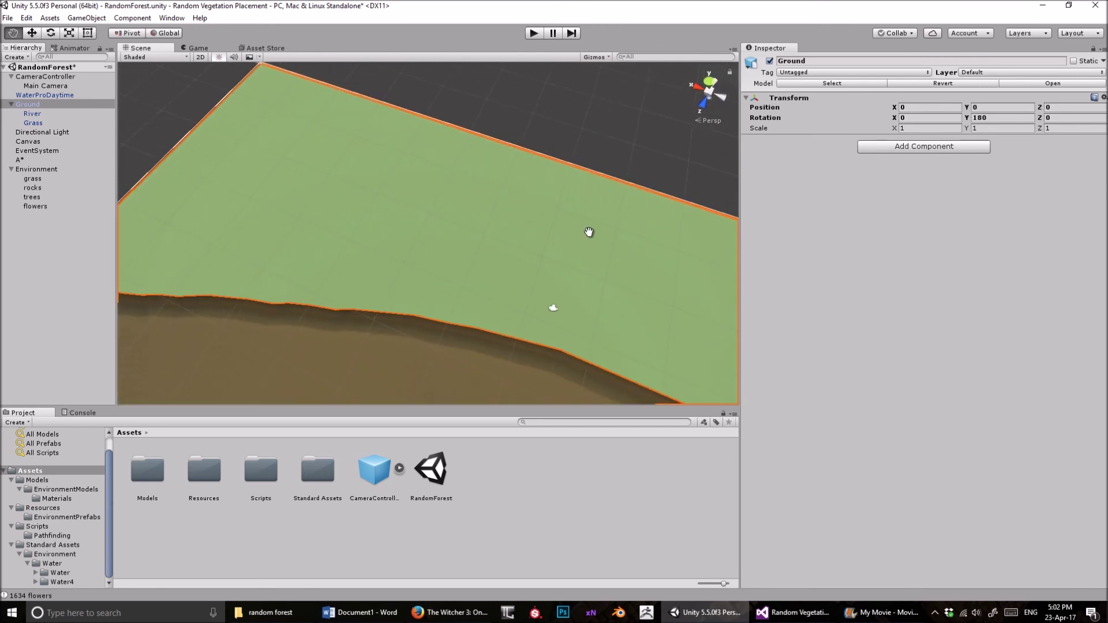
pyautogui.keyDown('alt'); pyautogui.moveTo(588, 232); pyautogui.dragTo(541, 212); pyautogui.keyUp('alt')
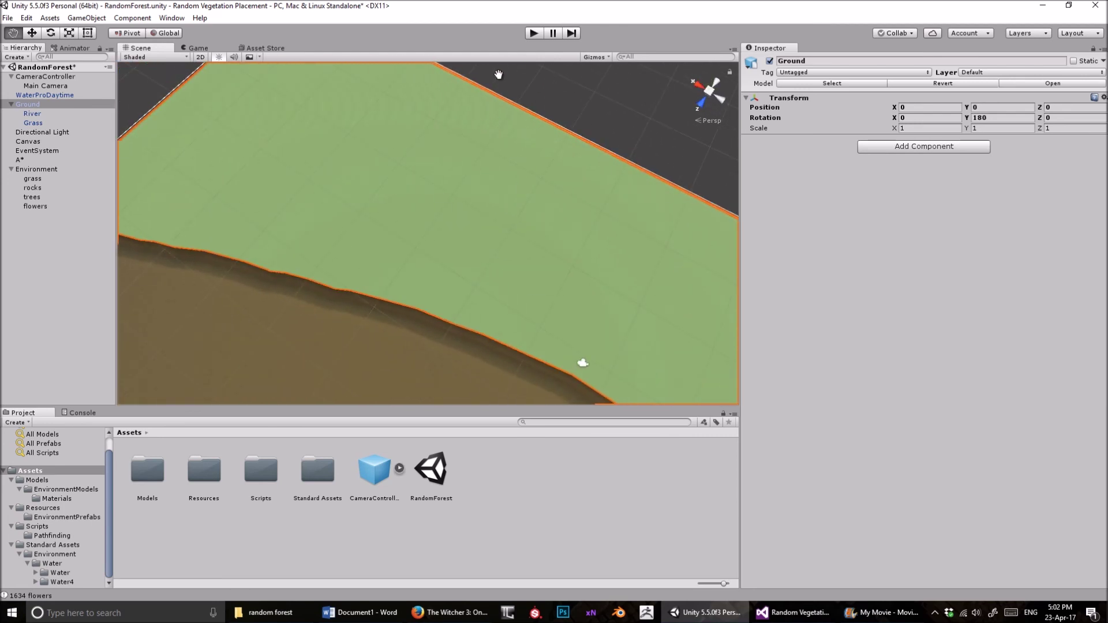
# Run the scene with Grass and Flower Density at 0.4 and Tree and Rock Density at 0.1, and inspect the vegetation.
pyautogui.click(35, 159)
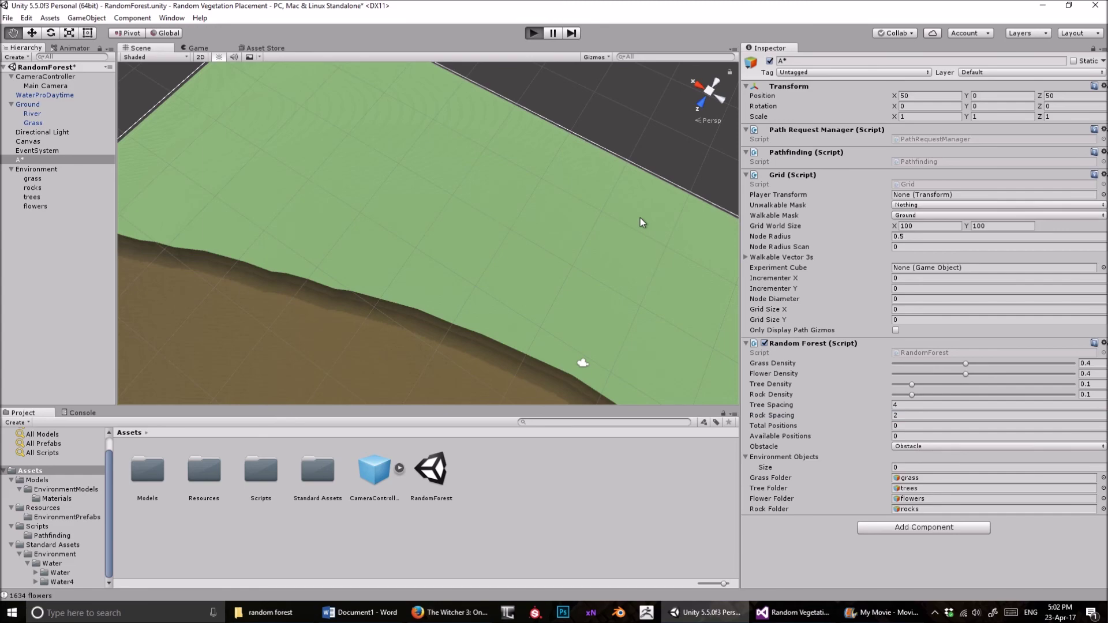
pyautogui.hotkey('ctrl', 'p')
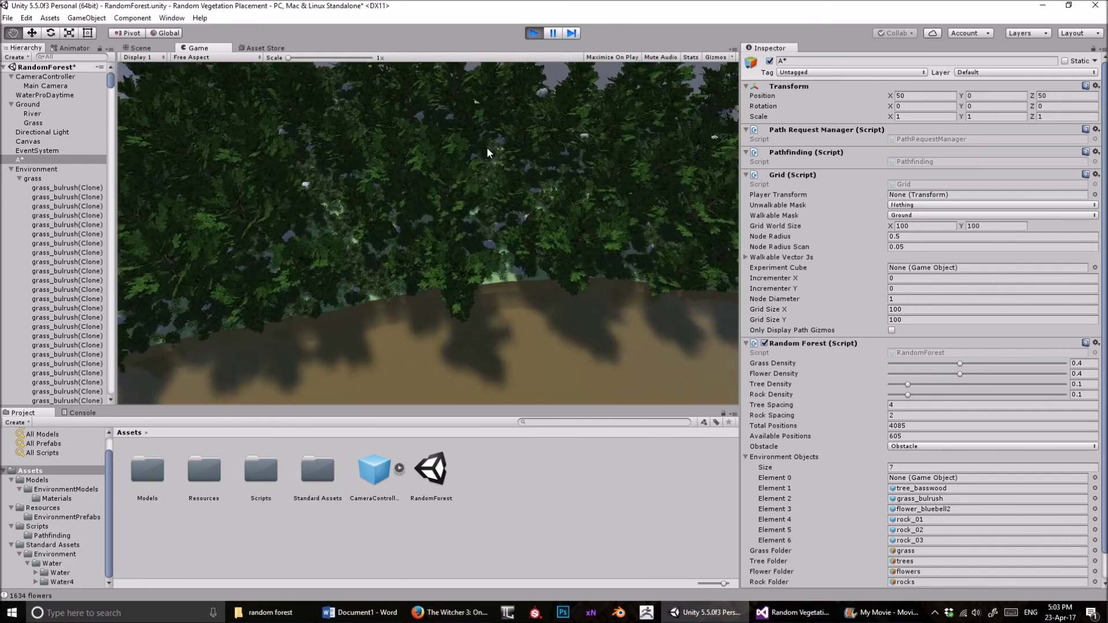
pyautogui.press('q')
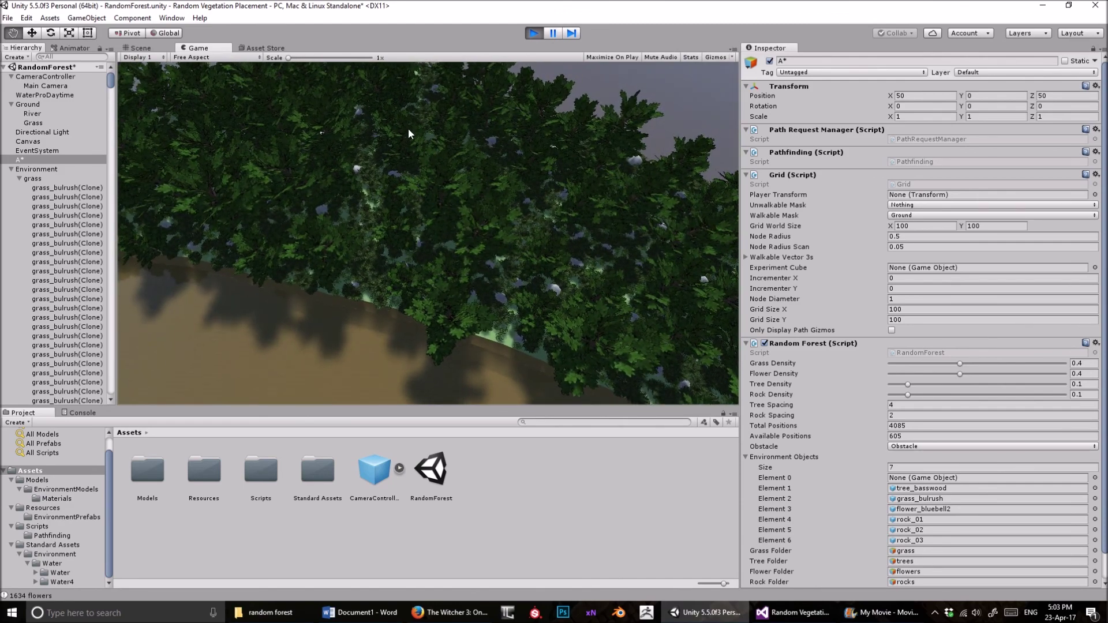
pyautogui.press('d')
pyautogui.press('w')
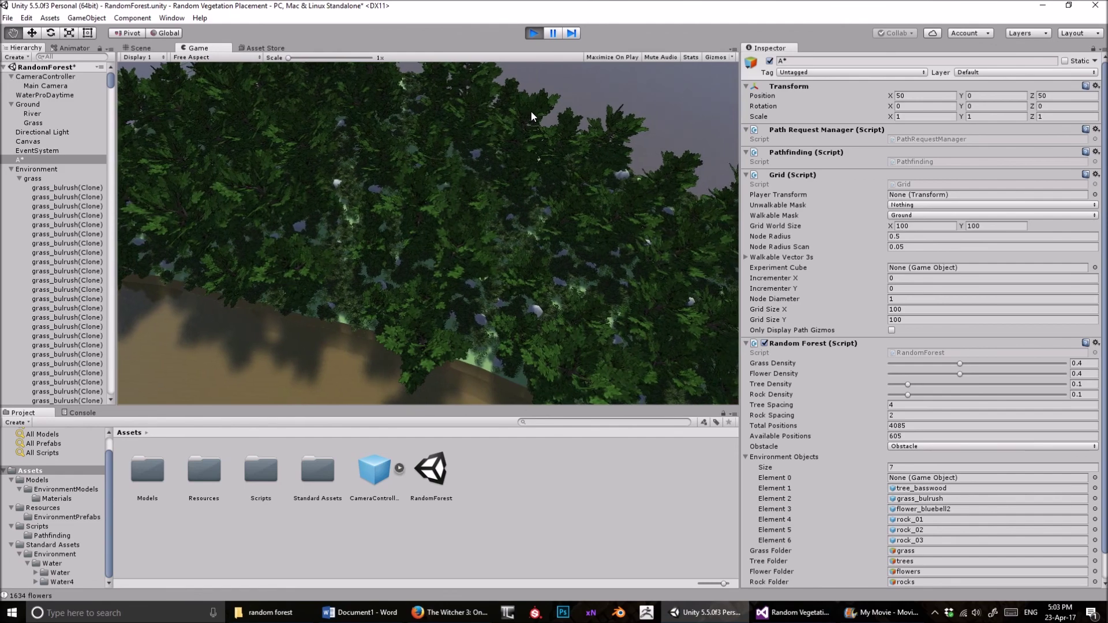
# Pause the run to view the walkable grid in the Scene view, and resume it in the Game view.
pyautogui.click(553, 32)
pyautogui.hotkey('ctrl', '1')
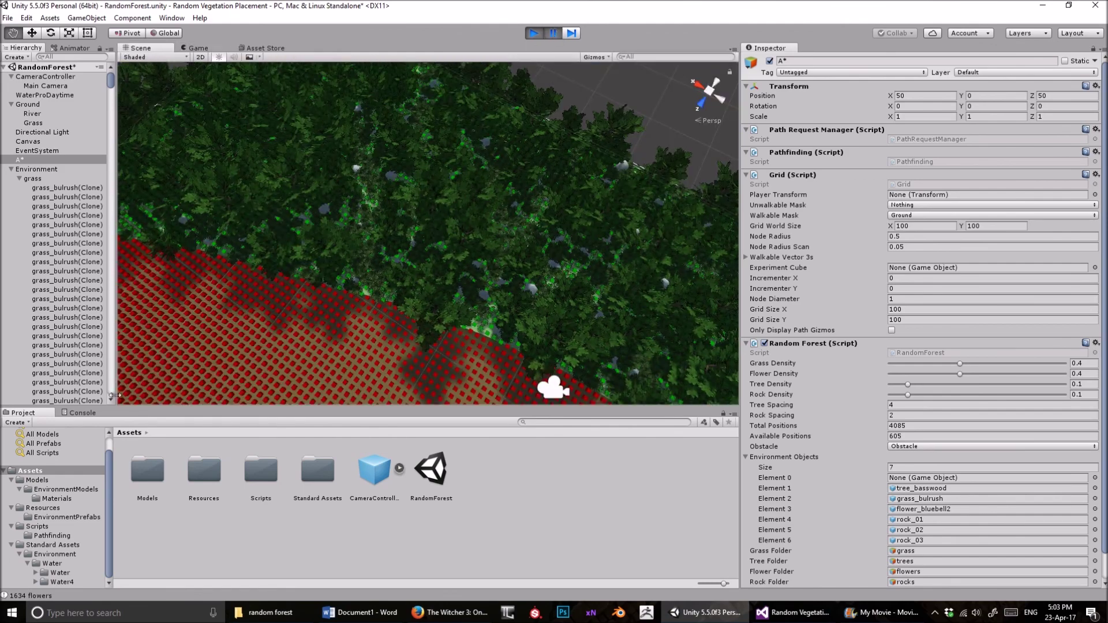
pyautogui.click(553, 33)
pyautogui.hotkey('ctrl', '2')
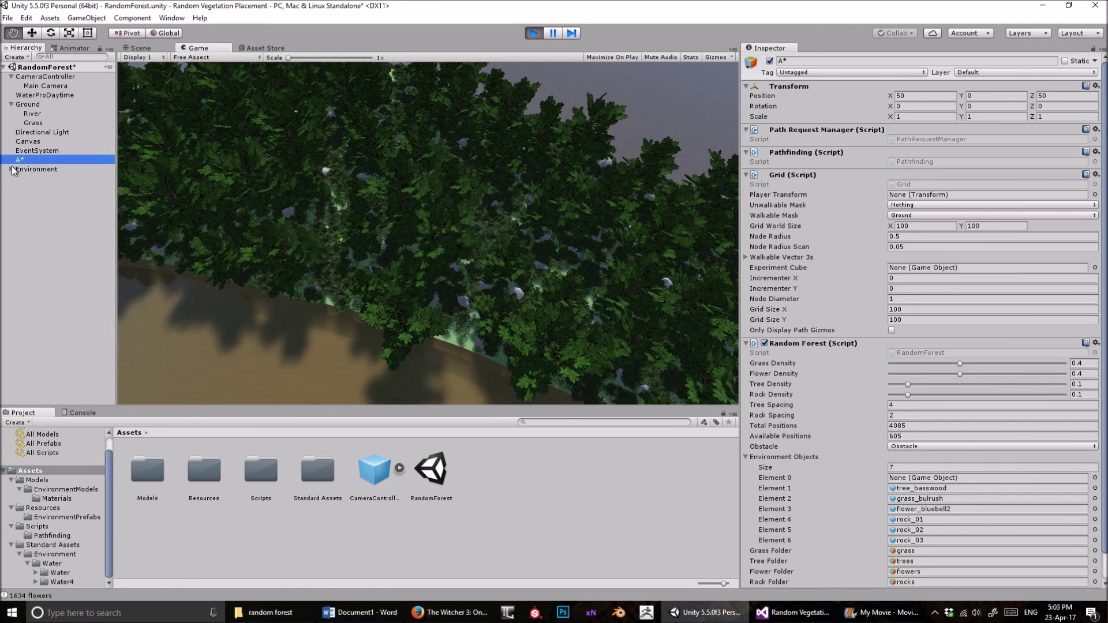
# Save the generated Environment object as a prefab in the Assets folder and stop the run.
pyautogui.click(369, 372)
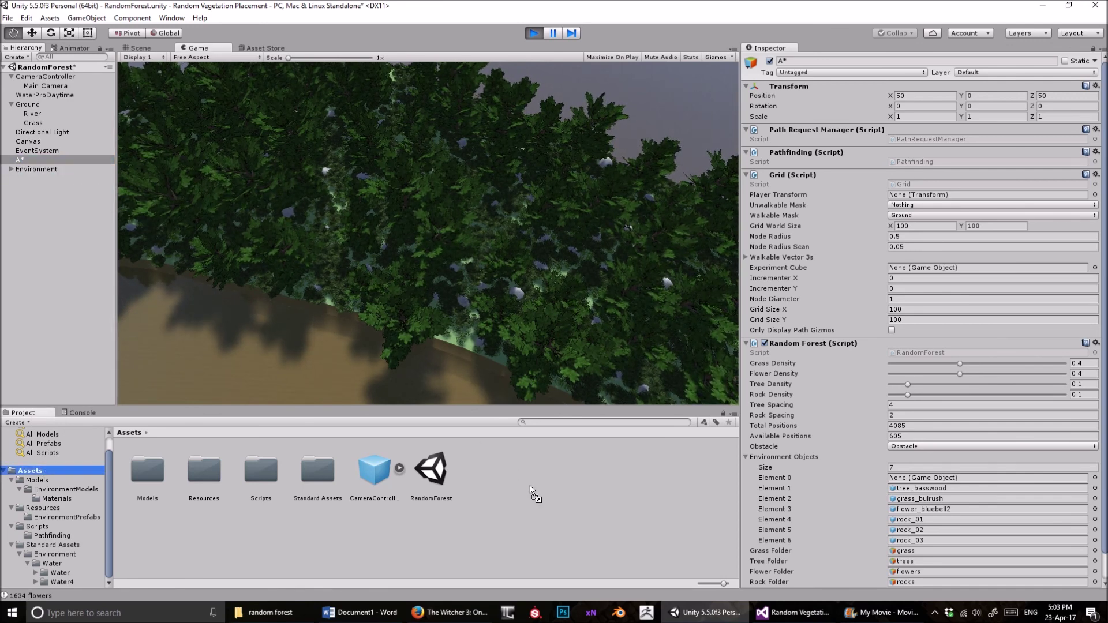
pyautogui.moveTo(529, 486); pyautogui.dragTo(527, 484)
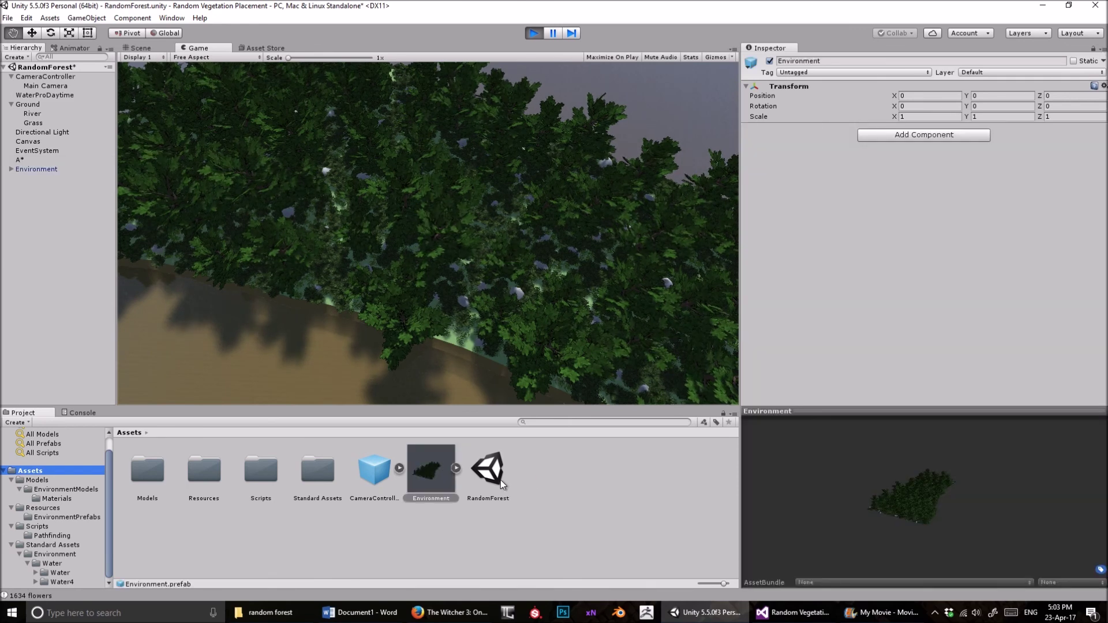
pyautogui.click(535, 34)
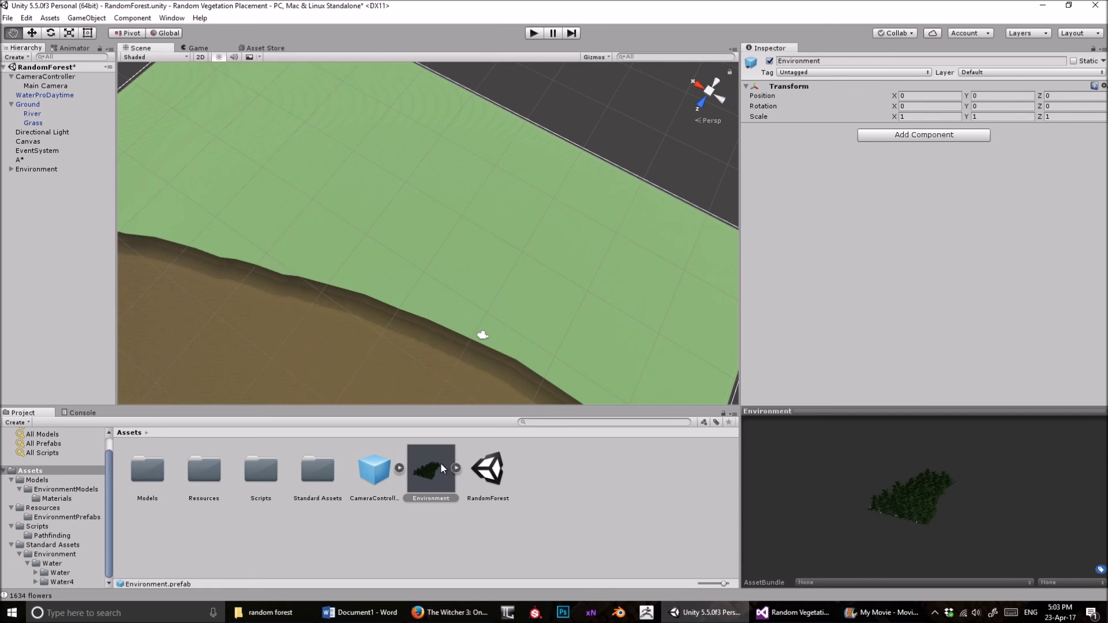
# Add an instance of the Environment prefab to the scene hierarchy and inspect its vegetation from above.
pyautogui.moveTo(64, 247); pyautogui.dragTo(60, 247)
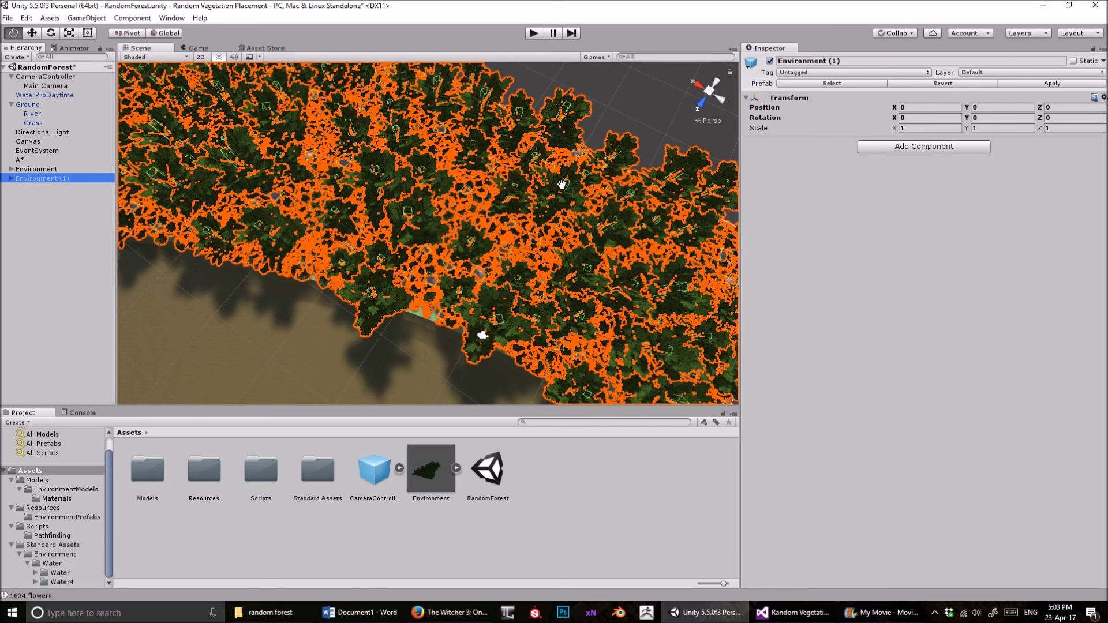
pyautogui.scroll(-4, 550, 198)
pyautogui.moveTo(529, 213); pyautogui.dragTo(431, 230)
pyautogui.moveTo(431, 230); pyautogui.dragTo(494, 222, button='right')
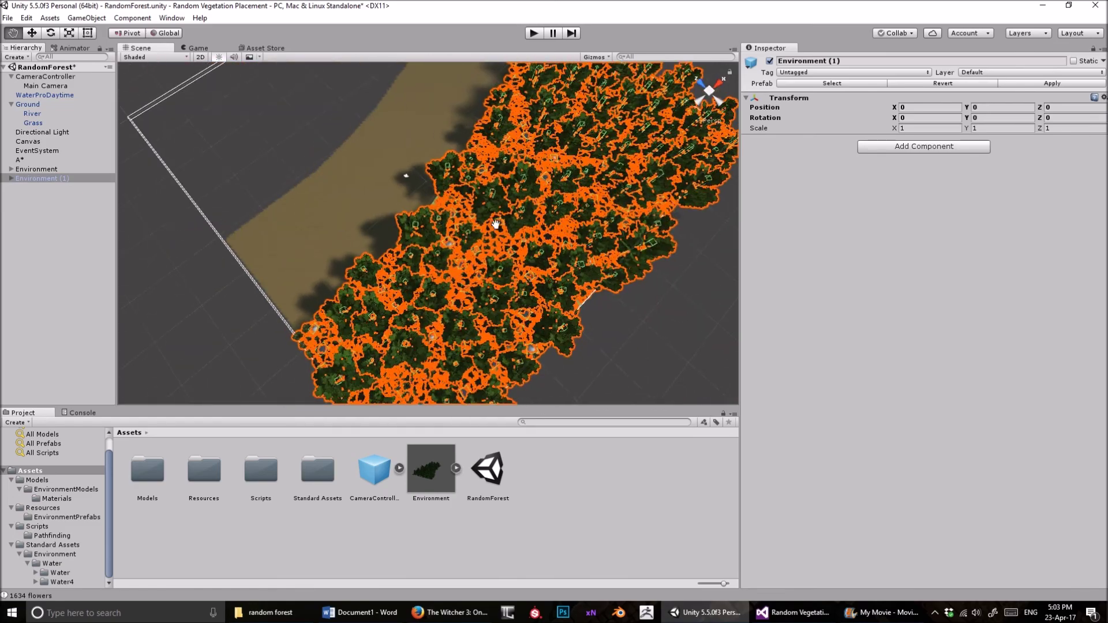
pyautogui.moveTo(495, 223); pyautogui.dragTo(276, 192)
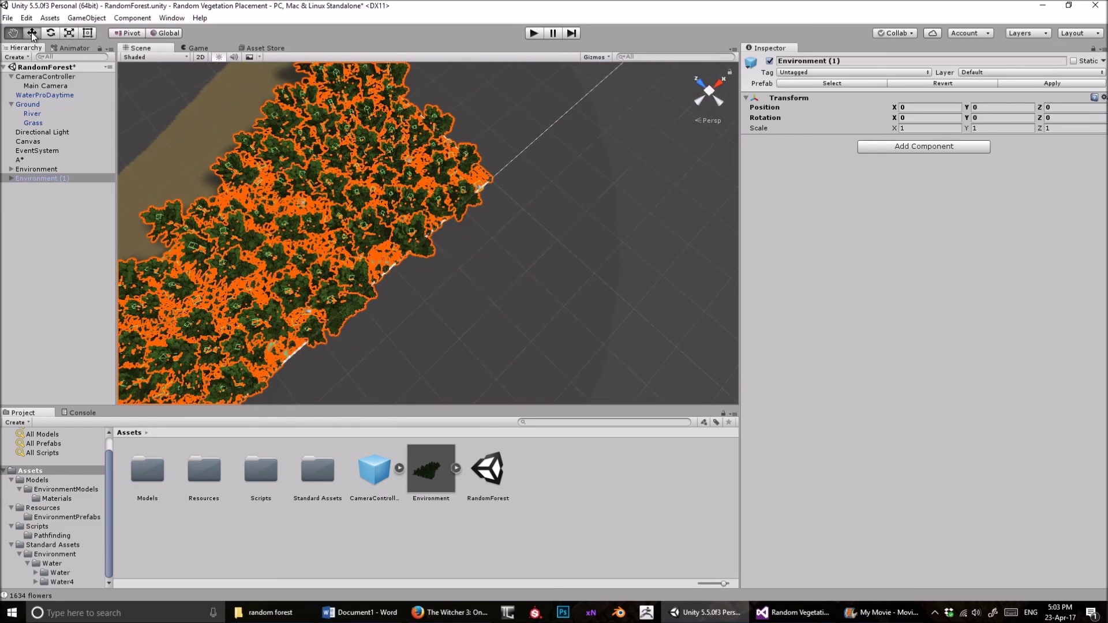
# Delete the Leaves object of one basswood tree at the riverbank in the placed prefab instance.
pyautogui.click(456, 116)
pyautogui.keyDown('alt'); pyautogui.moveTo(438, 157); pyautogui.dragTo(354, 272); pyautogui.keyUp('alt')
pyautogui.moveTo(430, 187); pyautogui.dragTo(511, 219, button='middle')
pyautogui.scroll(4, 341, 268)
pyautogui.keyDown('alt'); pyautogui.moveTo(369, 268); pyautogui.dragTo(375, 206); pyautogui.keyUp('alt')
pyautogui.click(320, 148)
pyautogui.click(319, 148)
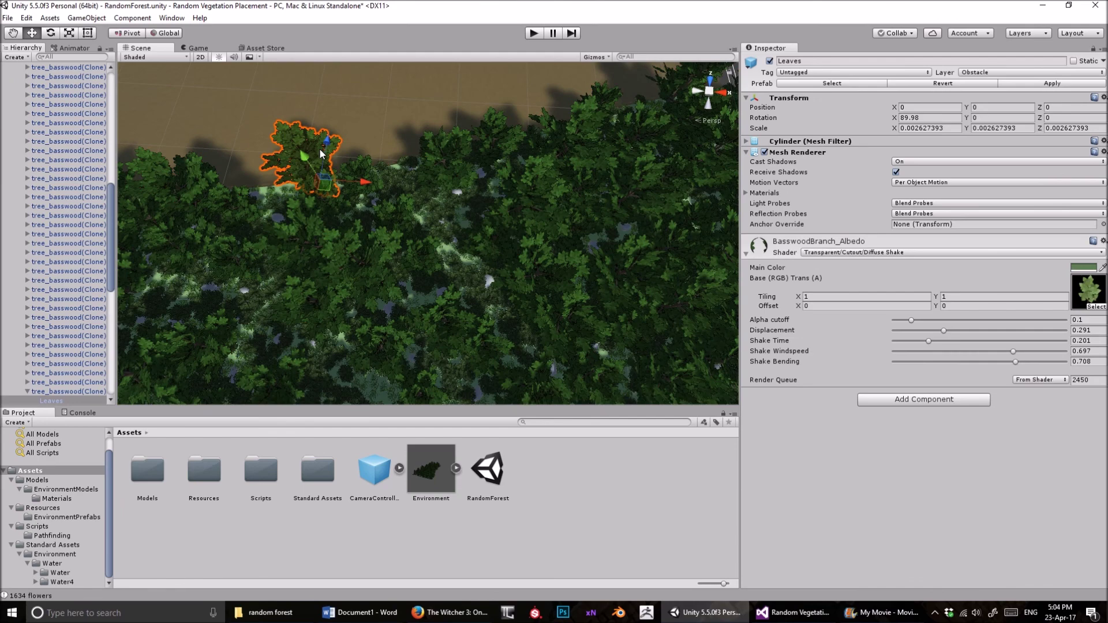
pyautogui.press('Delete')
pyautogui.click(586, 329)
pyautogui.scroll(3, 408, 156)
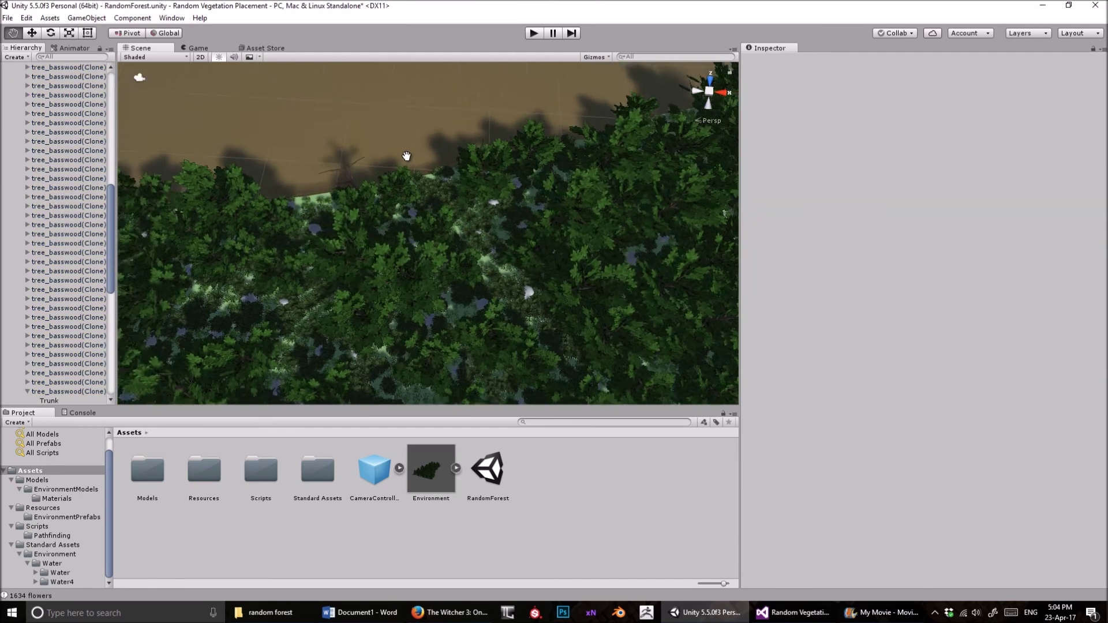
# Deactivate WaterProDaytime and Ground, and delete a rectangular block of vegetation along the edge of the forest.
pyautogui.click(341, 146)
pyautogui.click(770, 60)
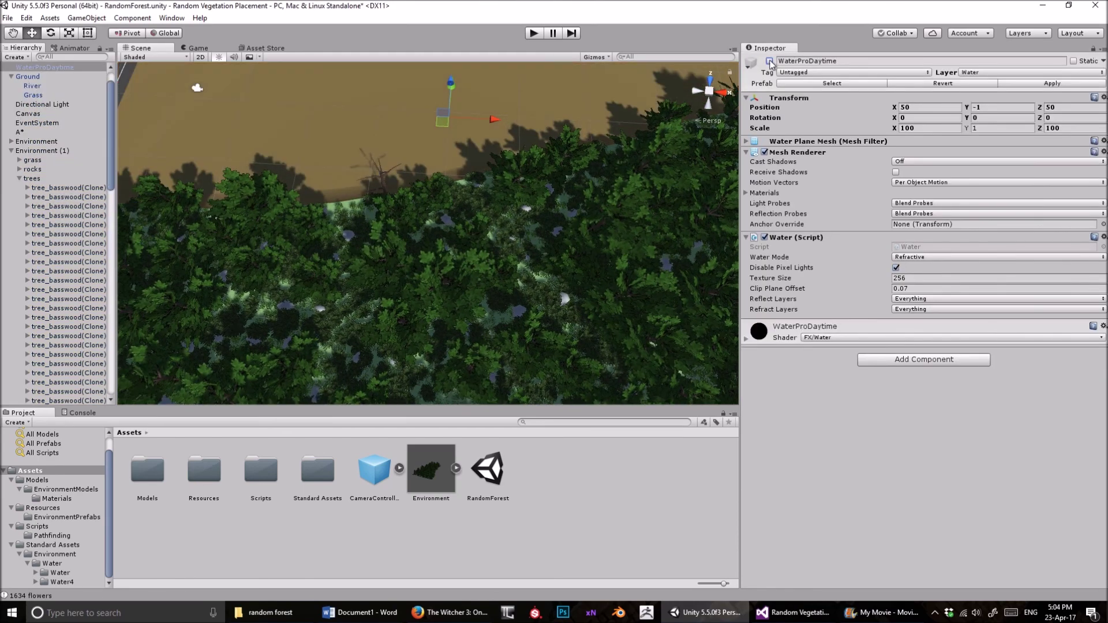
pyautogui.click(359, 203)
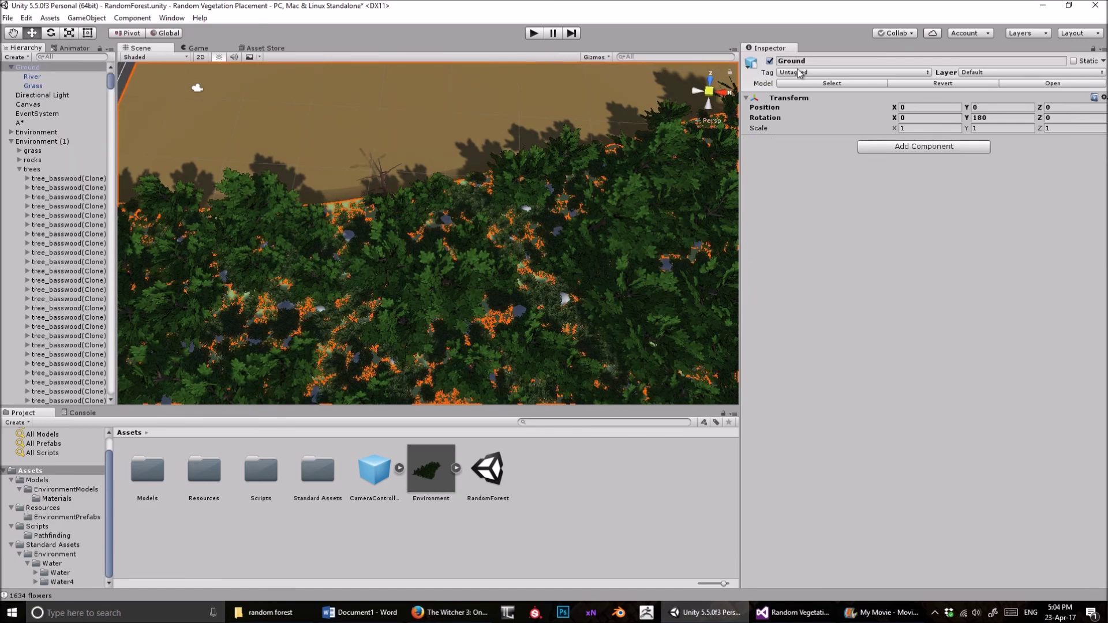
pyautogui.click(769, 60)
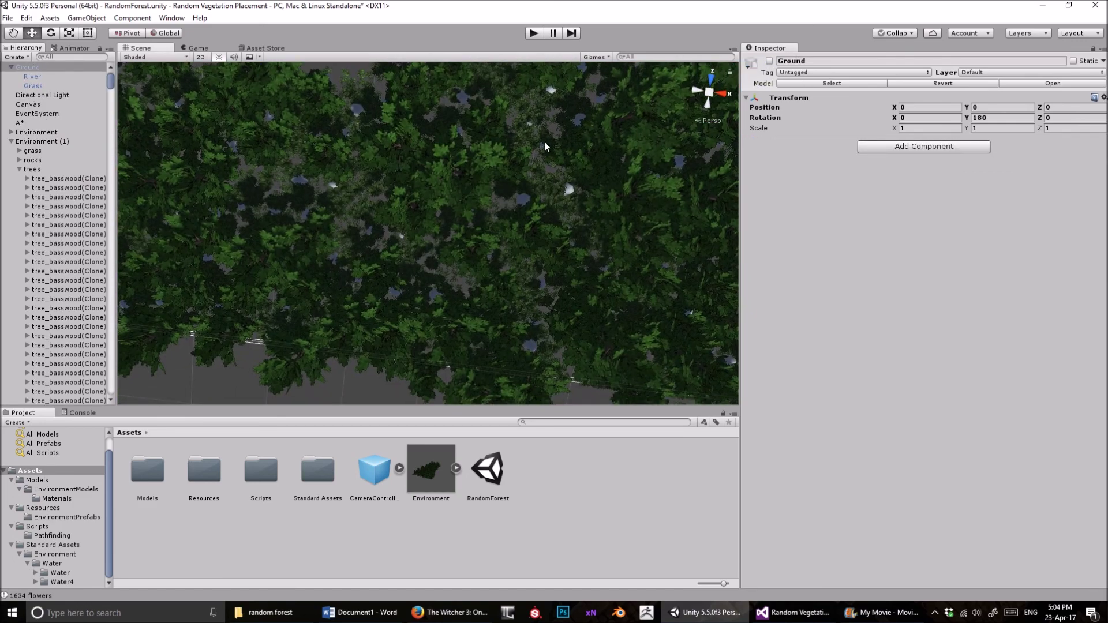
pyautogui.moveTo(305, 126)
pyautogui.mouseDown()
pyautogui.moveTo(474, 355)
pyautogui.moveTo(526, 364)
pyautogui.mouseUp()
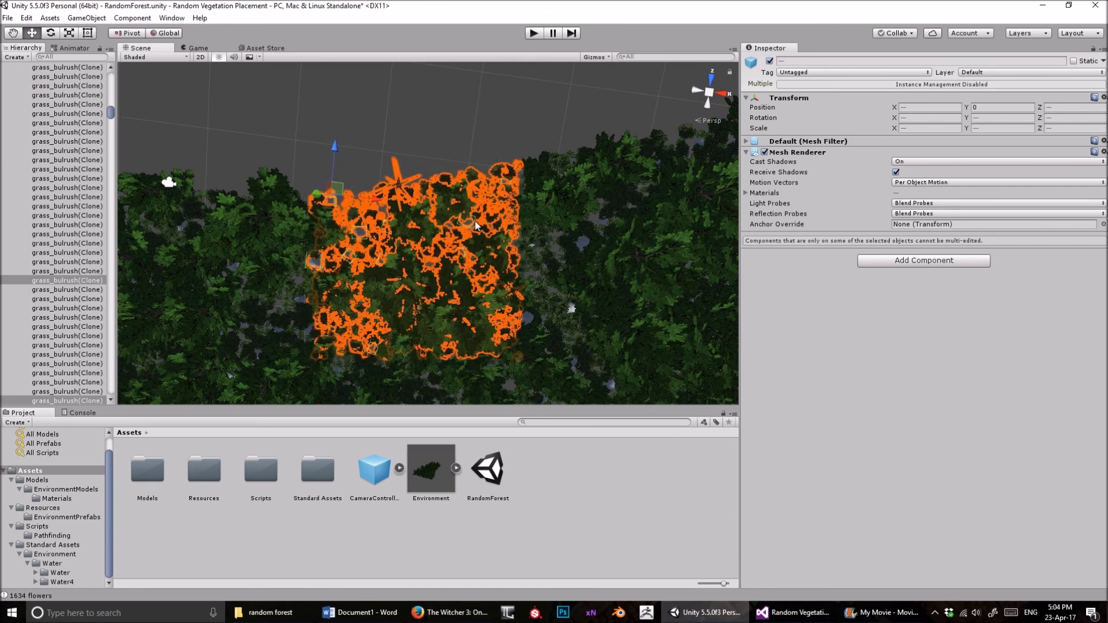
pyautogui.click(468, 157)
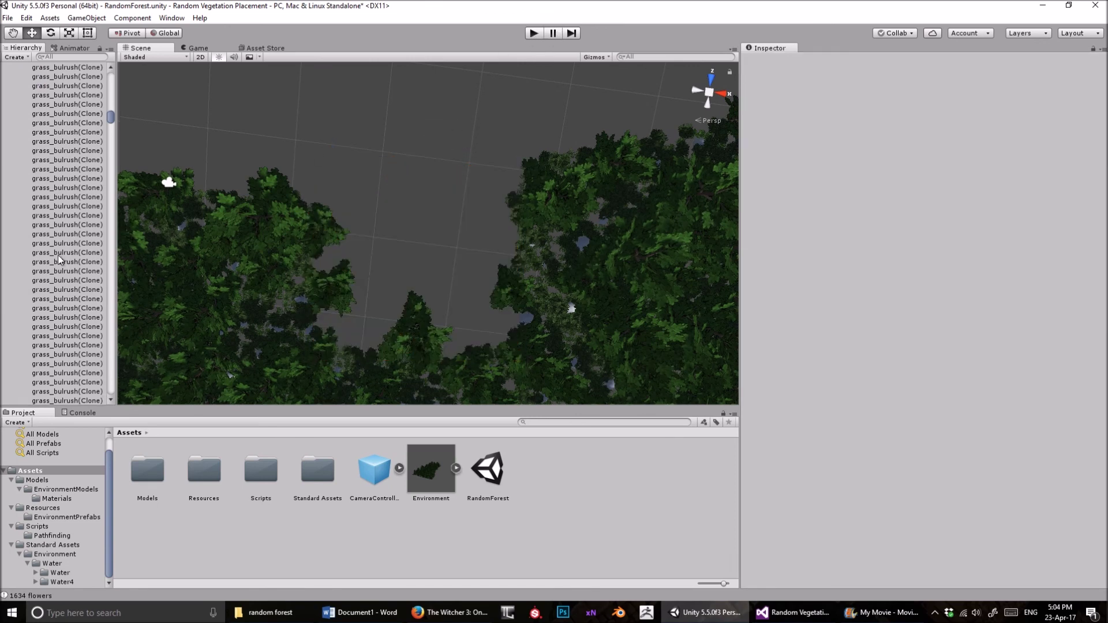
# Reactivate the Ground and WaterProDaytime objects.
pyautogui.scroll(1, 81, 162)
pyautogui.scroll(2, 85, 154)
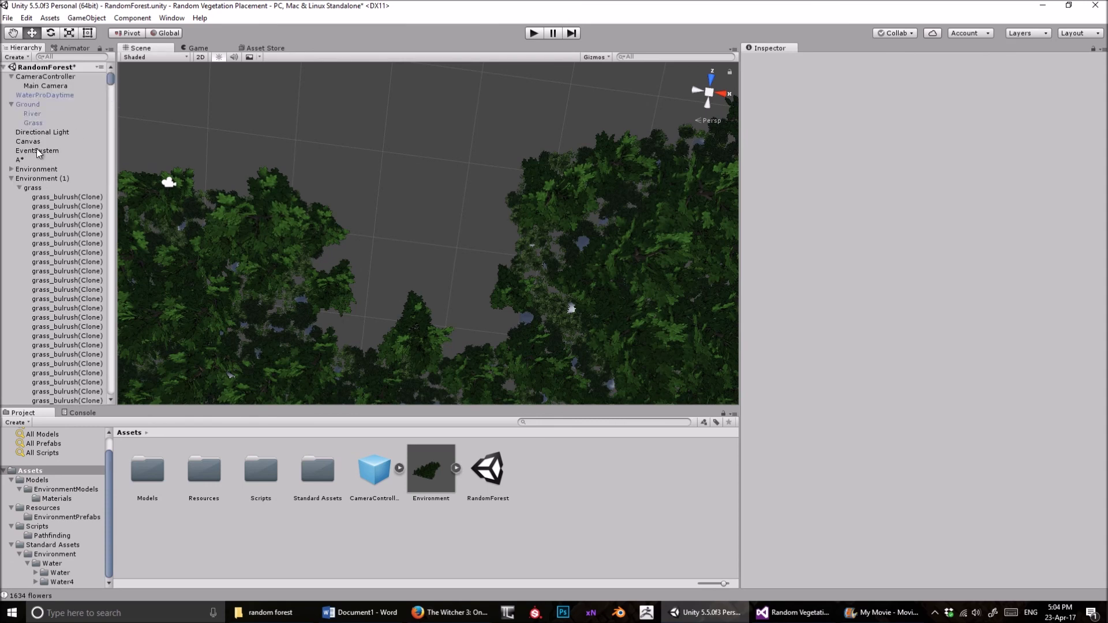
pyautogui.click(769, 61)
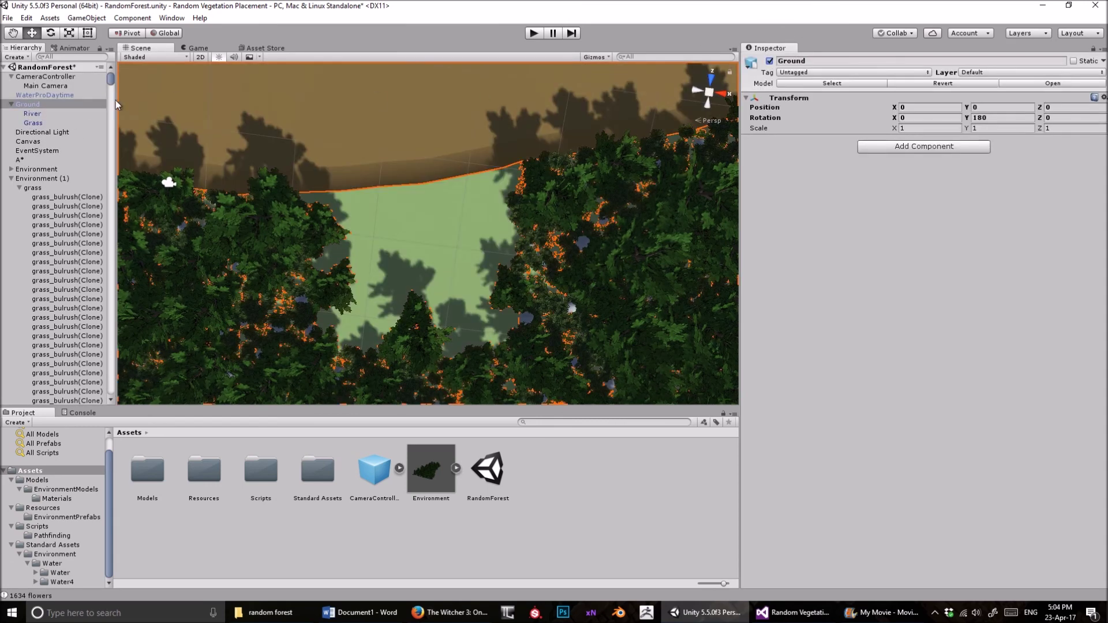
pyautogui.click(51, 95)
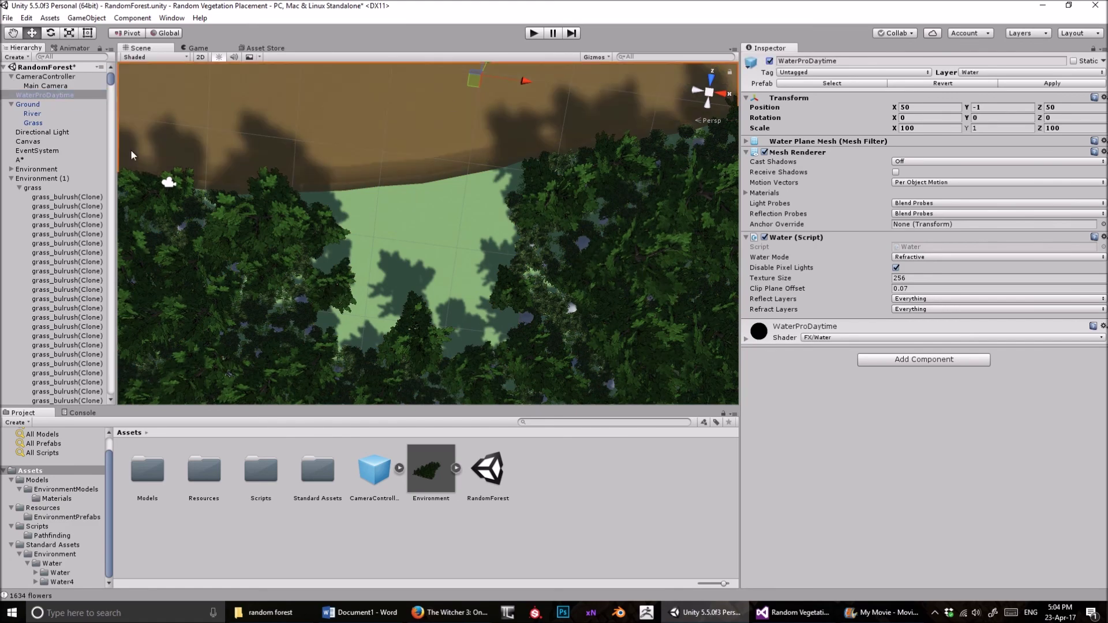
# Disable the Random Forest script on the A* object and run the scene to view the edited vegetation.
pyautogui.click(26, 161)
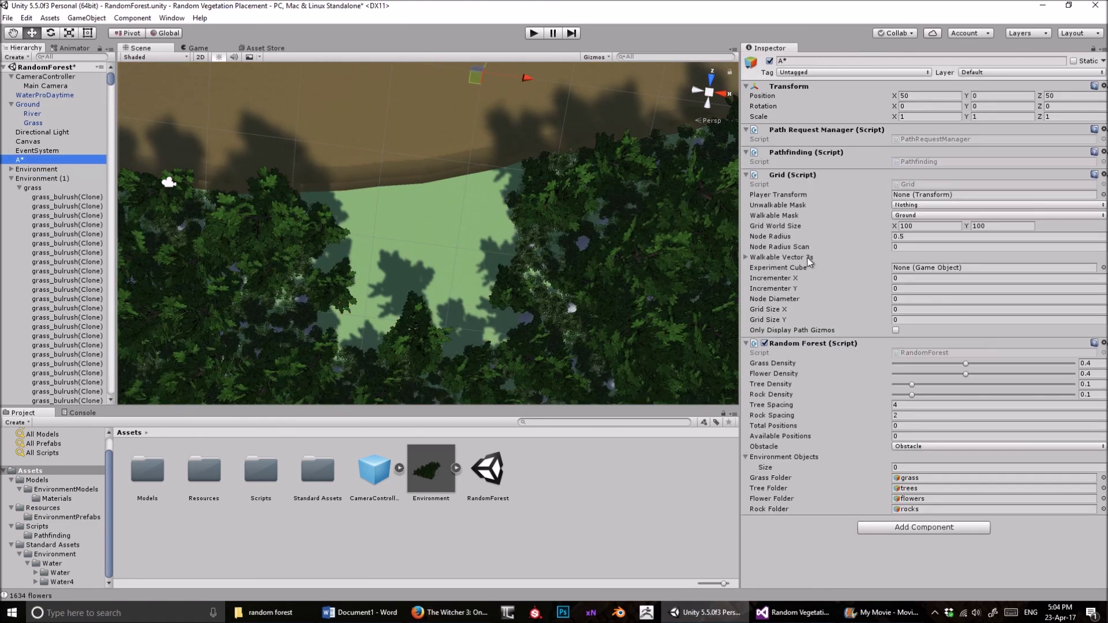
pyautogui.click(535, 32)
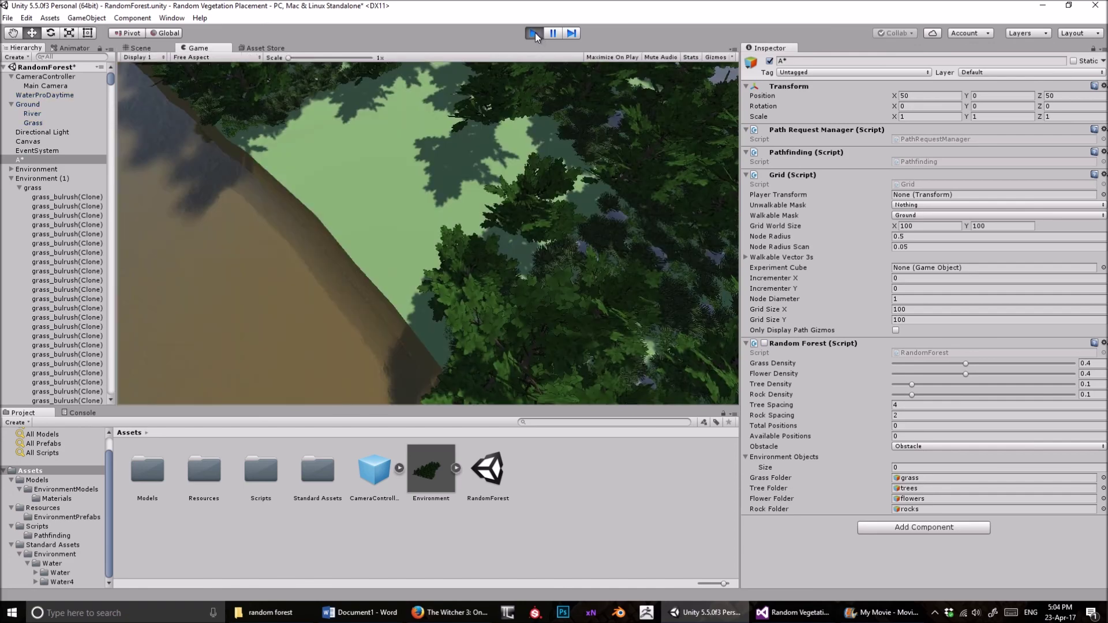
pyautogui.press('e')
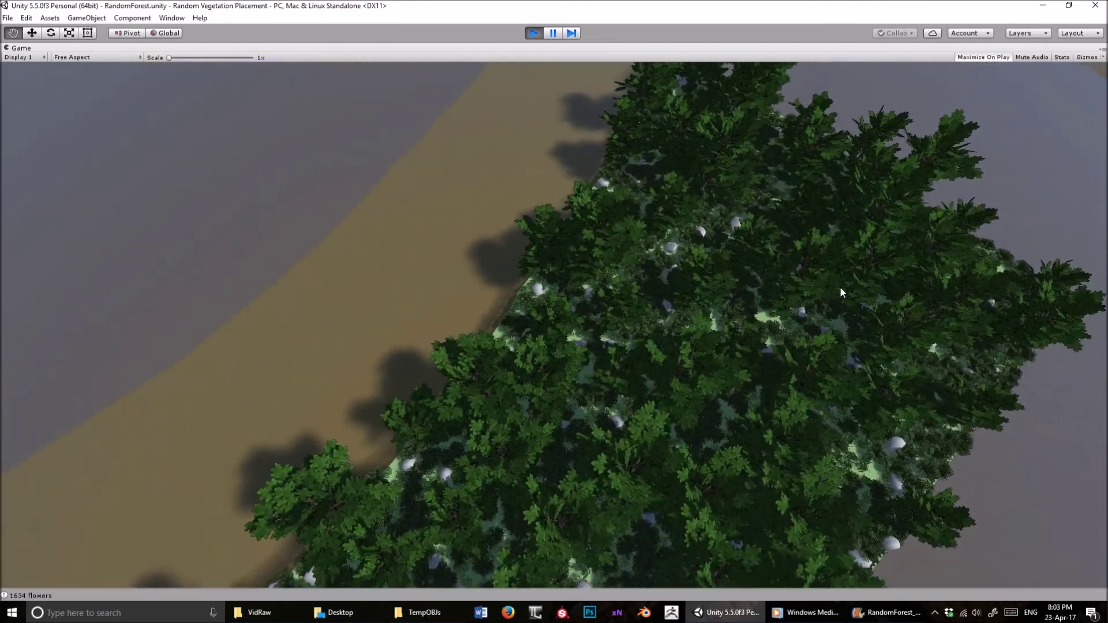
# Check the rendering statistics of the running, maximized forest scene and hide them again.
pyautogui.click(1061, 57)
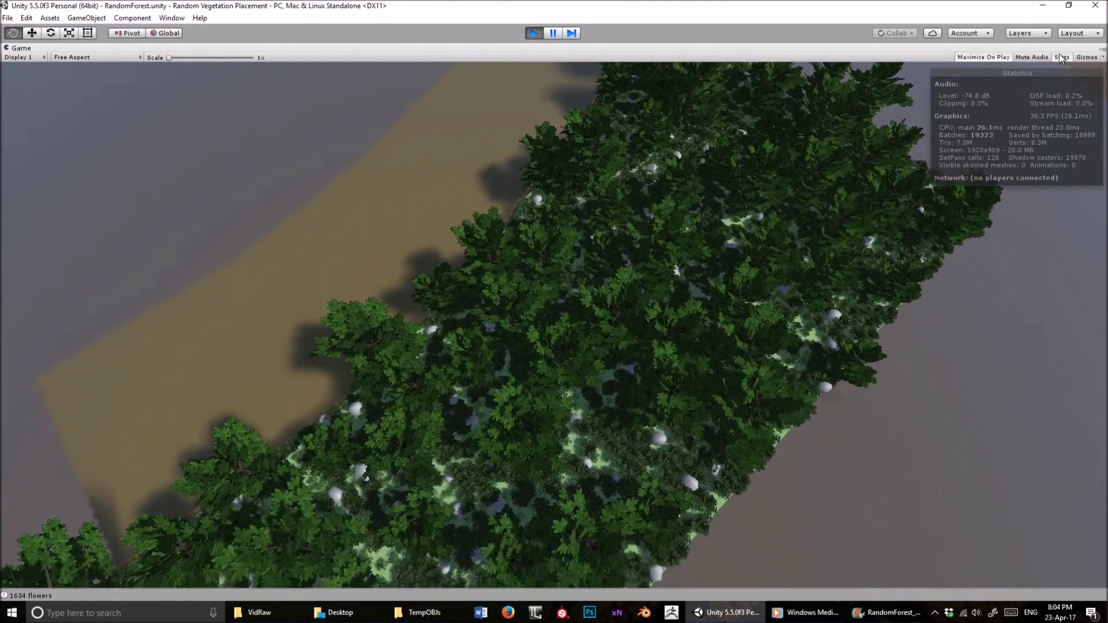
pyautogui.click(1061, 57)
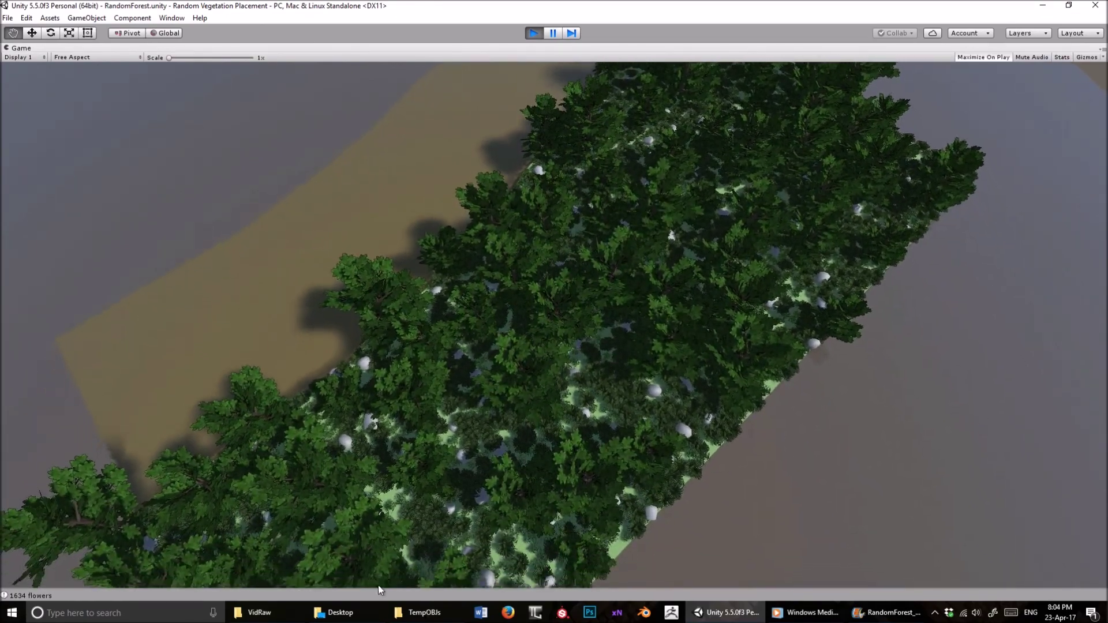